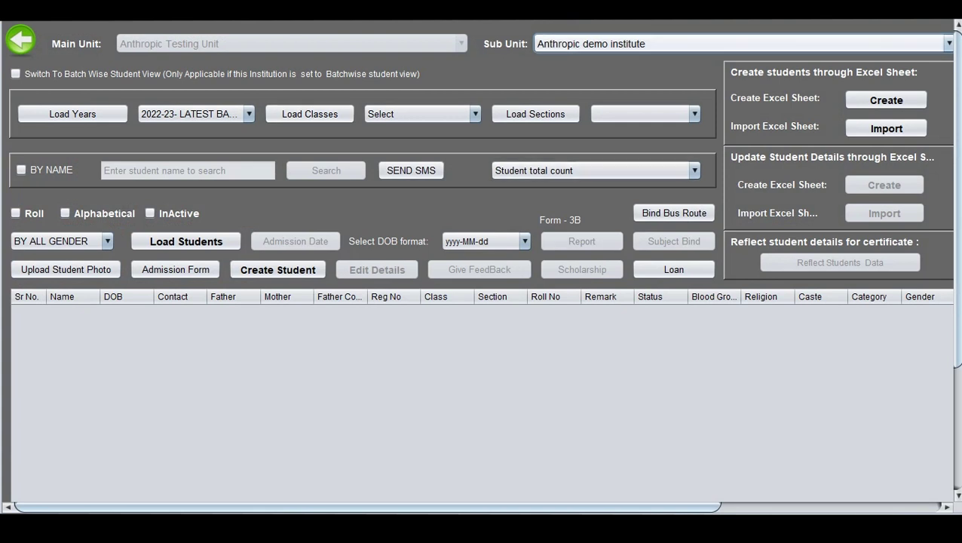
Select sub unit Anthropic demo institute, class 5TH STD and section 5TH STD(A), then create the student Excel sheet.
click(743, 43)
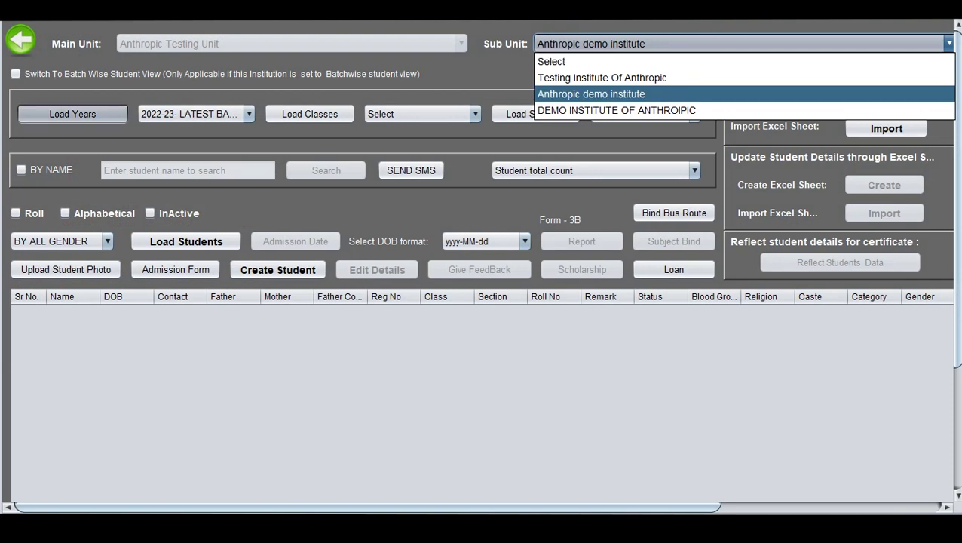
click(591, 94)
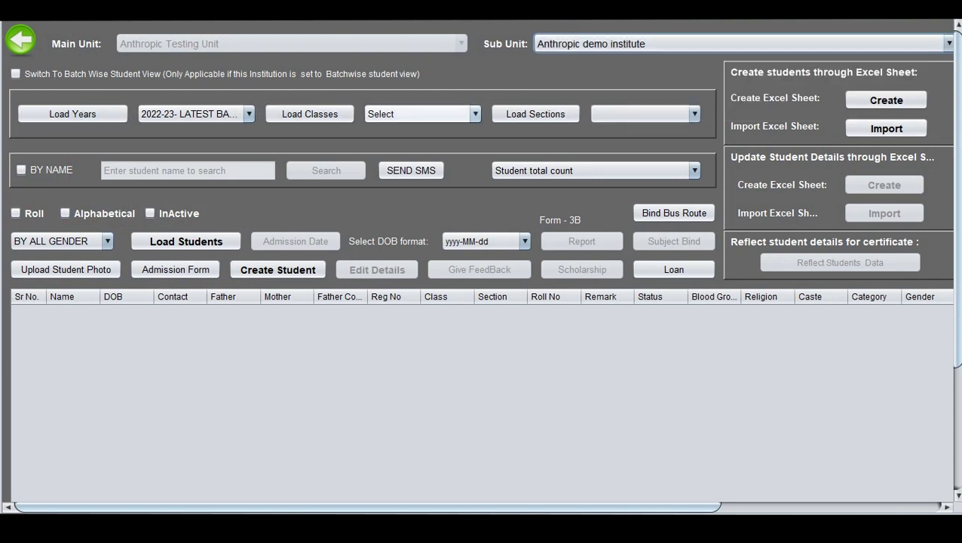
click(422, 114)
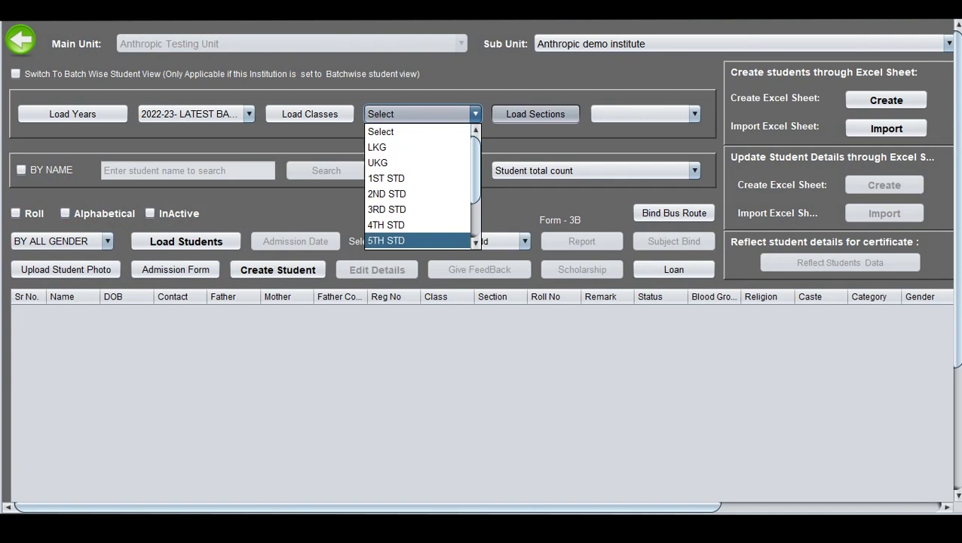
click(418, 240)
click(645, 114)
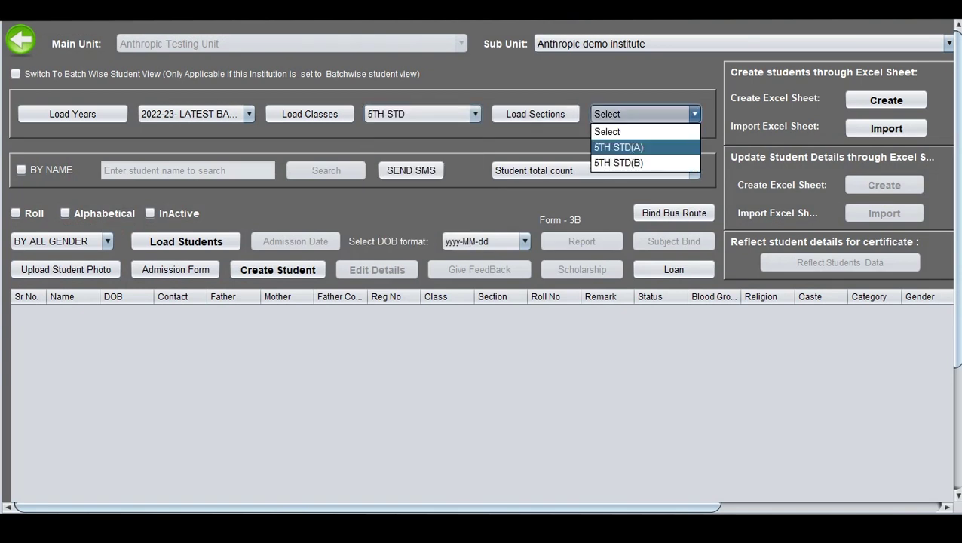
click(618, 147)
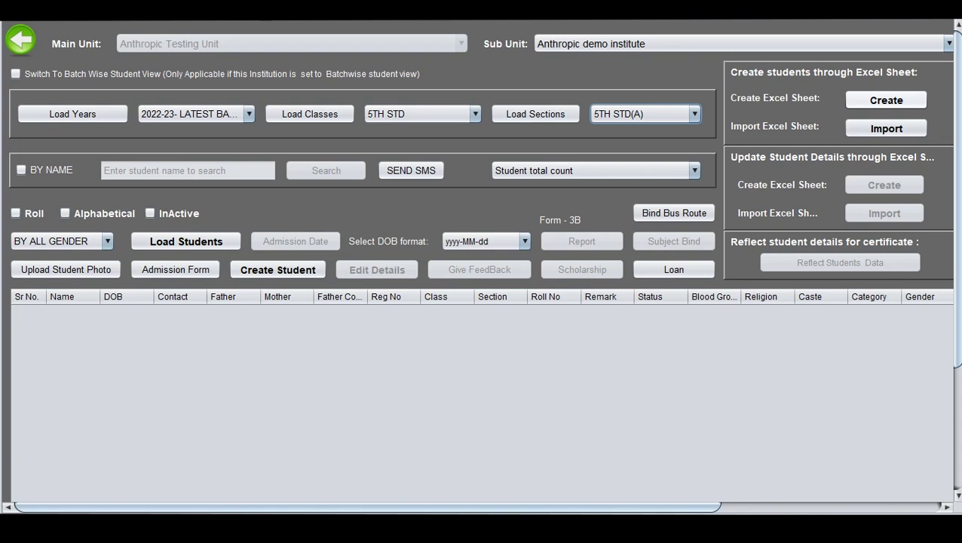
click(886, 99)
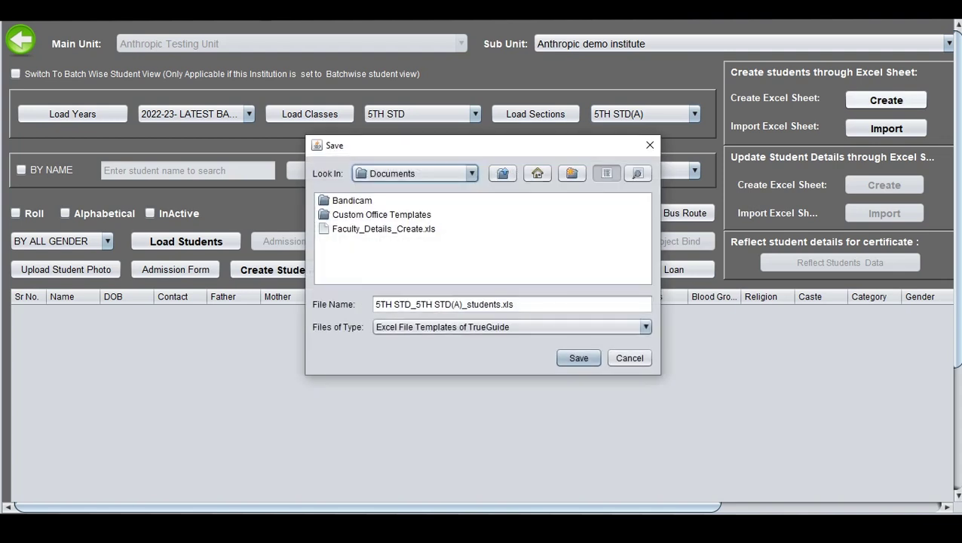
Save 5TH STD_5TH STD(A)_students.xls to the Desktop and dismiss the confirmation.
click(538, 174)
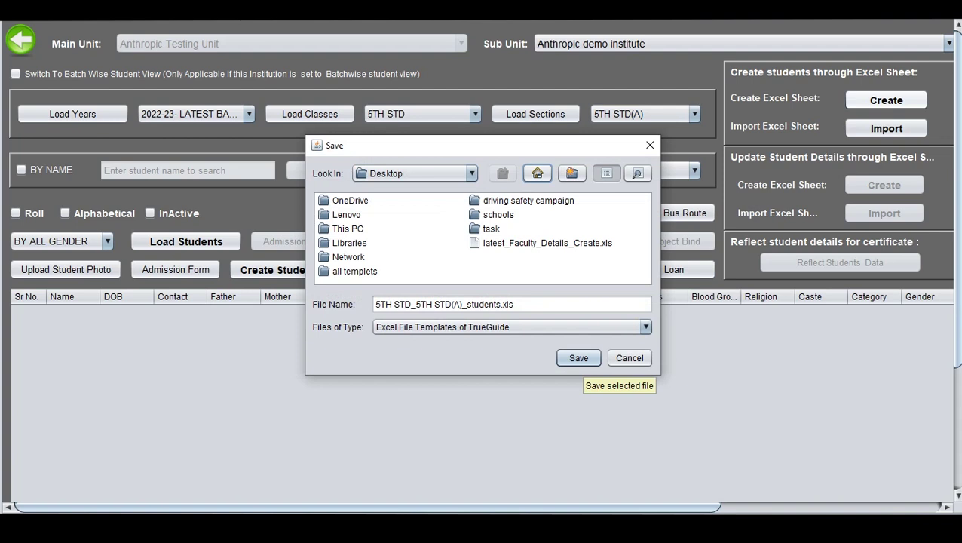
click(578, 358)
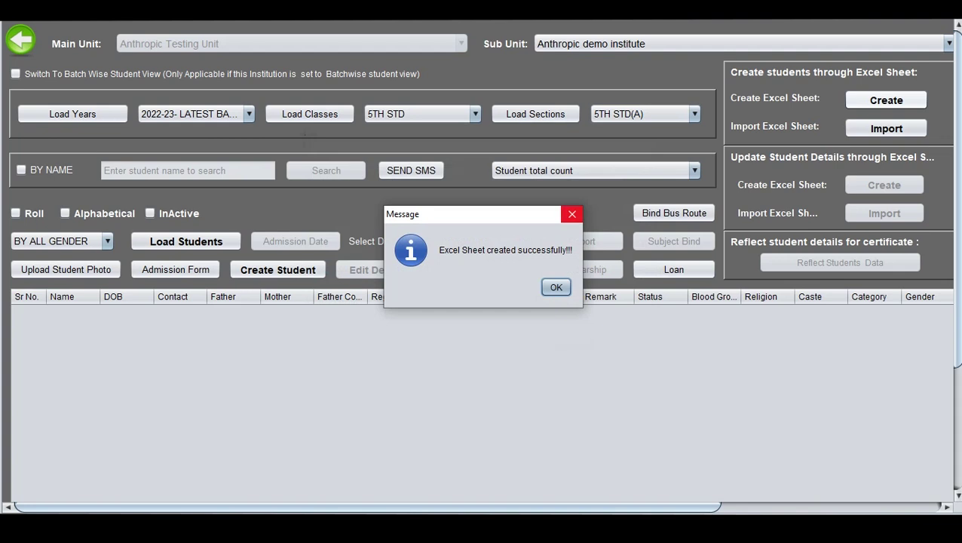
click(571, 215)
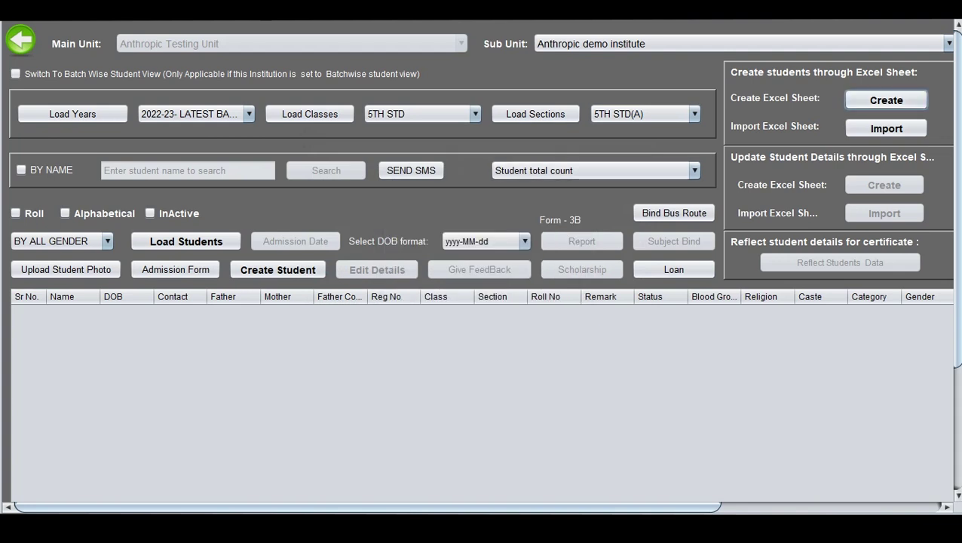
Open the exported 5TH STD_5TH STD(A)_students.xls from the desktop in Excel.
key(super+d)
right_click(517, 175)
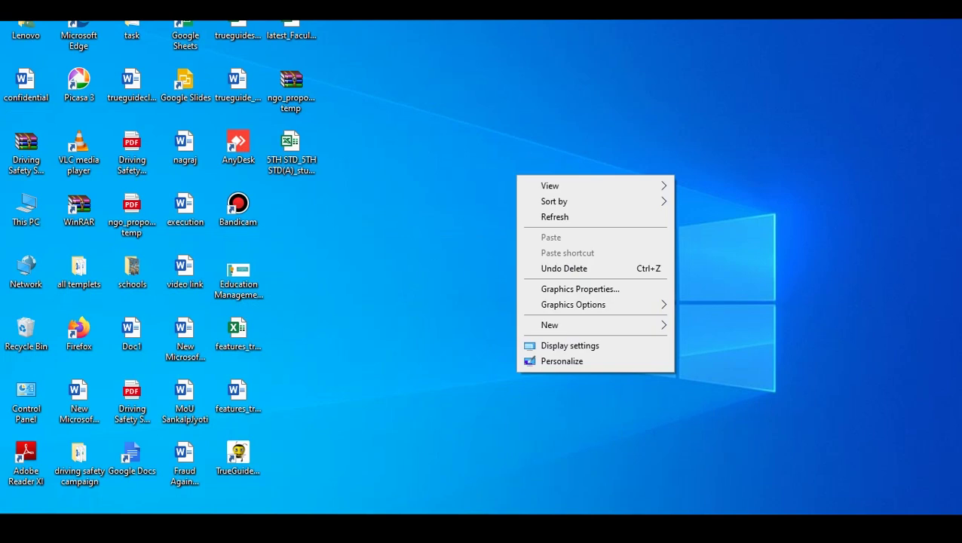
click(291, 151)
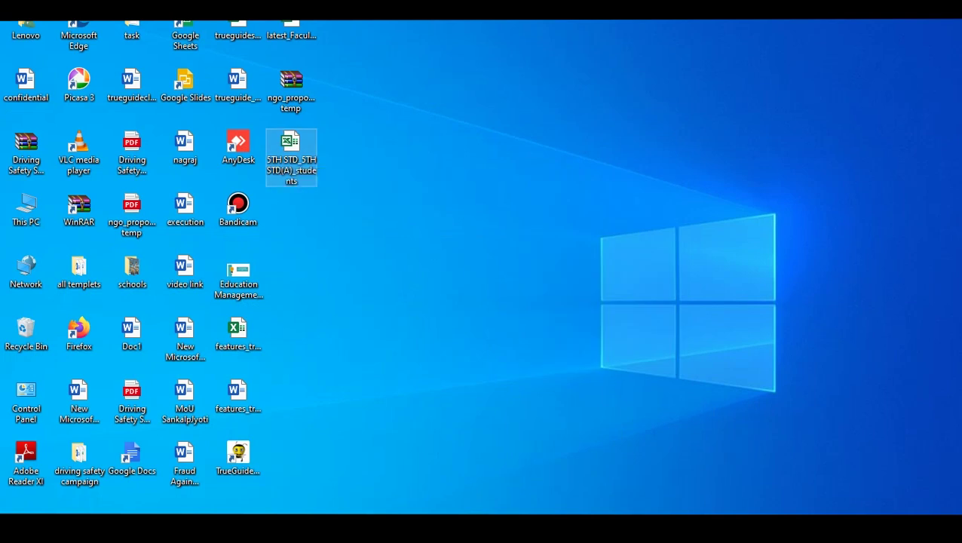
double_click(291, 151)
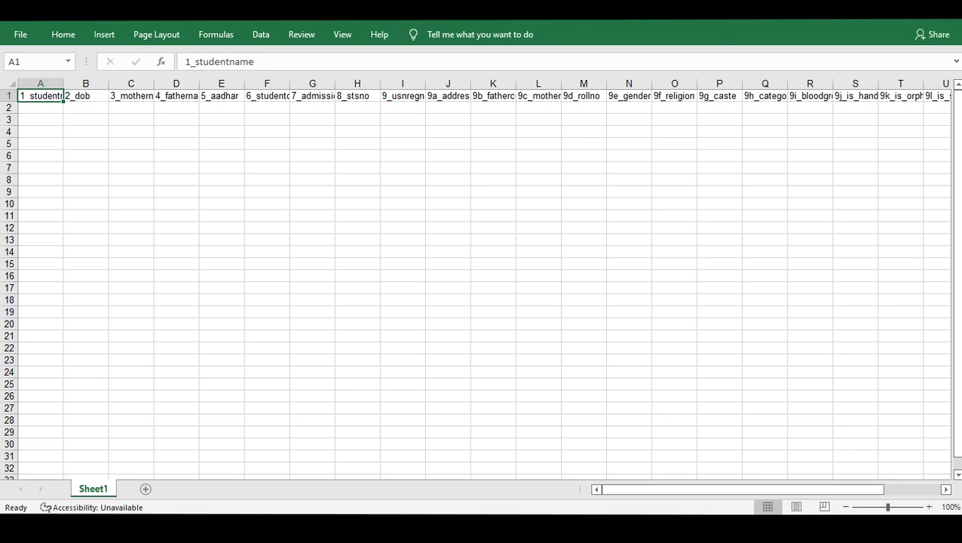
Enter the student's name in A2 and birth date 29-09-2010 in B2.
click(40, 108)
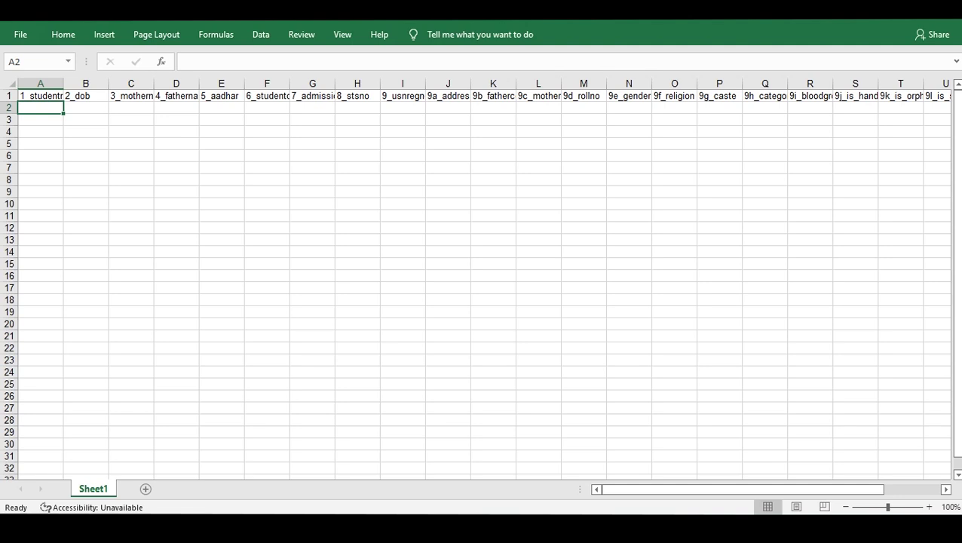
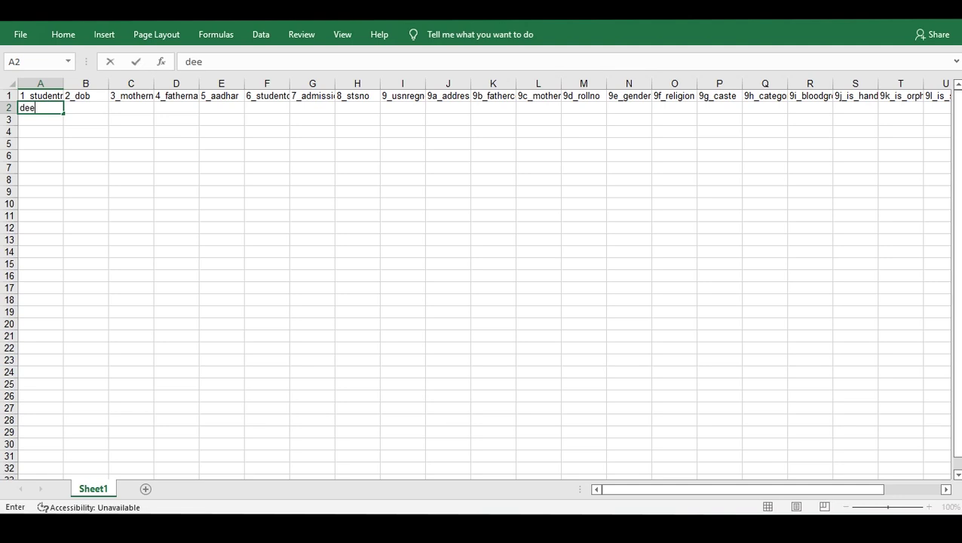
key(Tab)
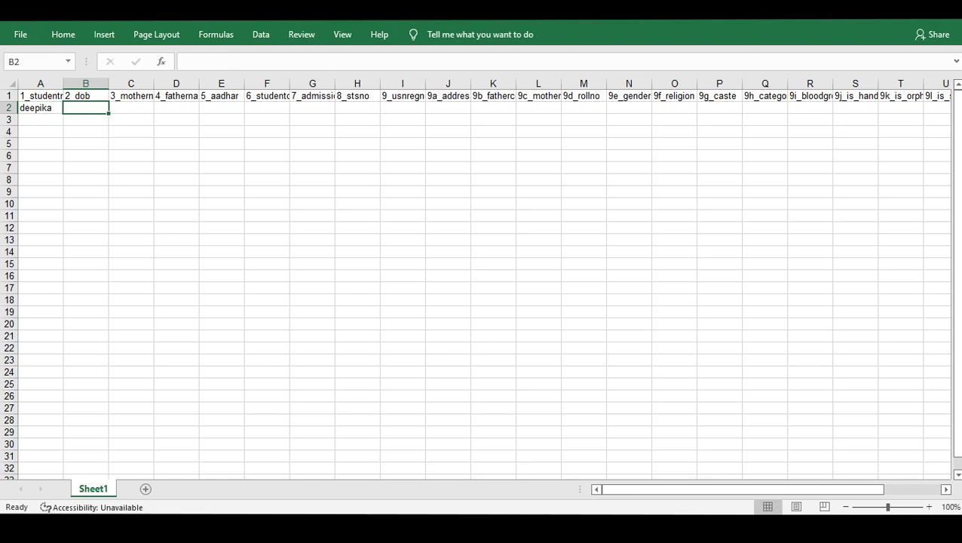
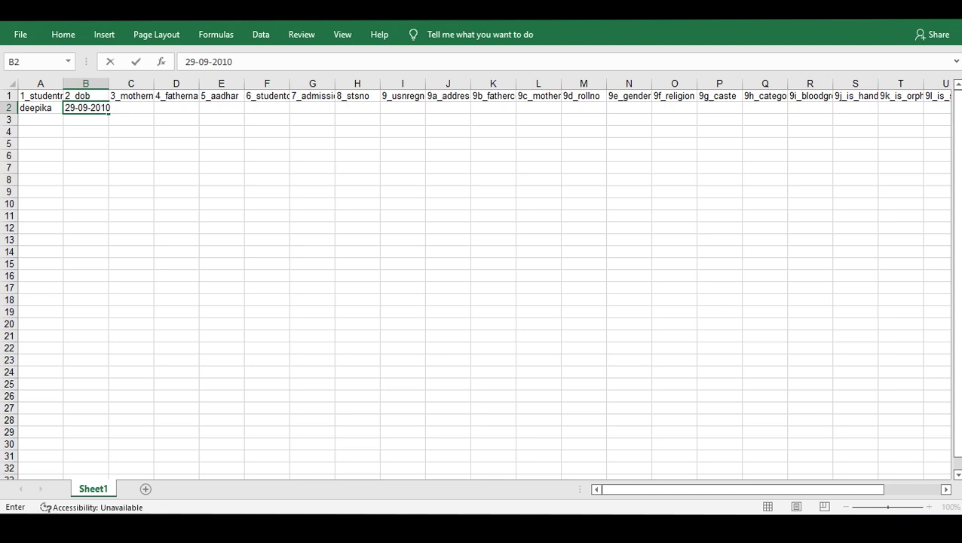
key(Tab)
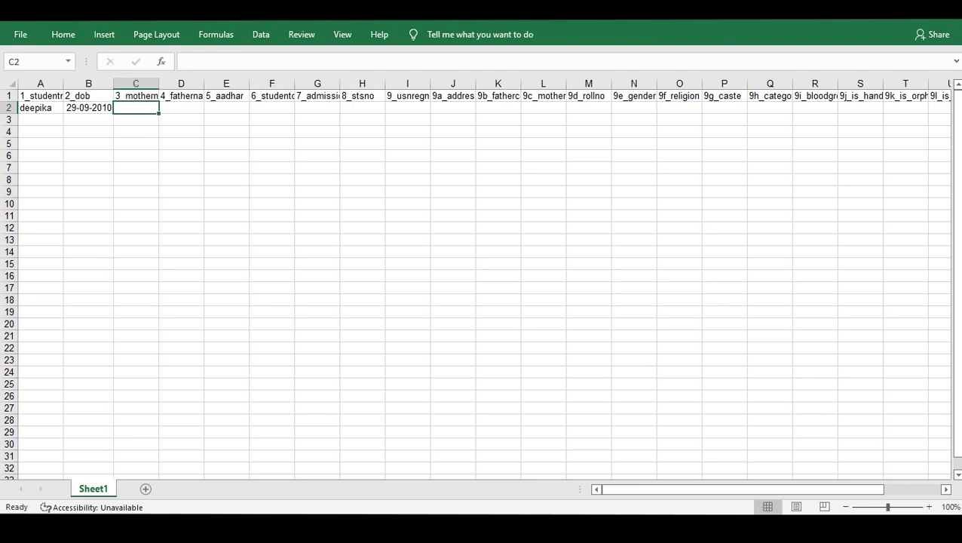
Enter the mother's name, father's name and Aadhaar number in C2–E2.
text(lik)
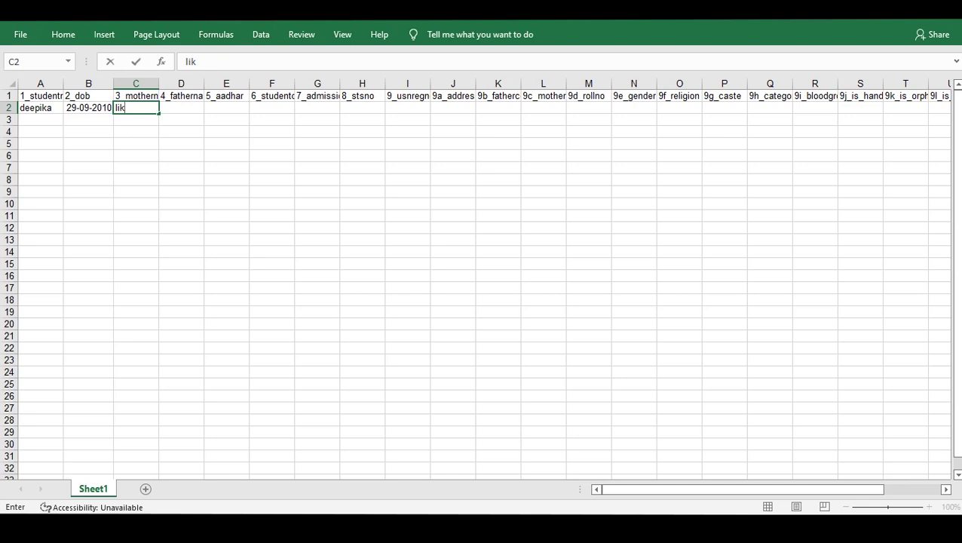
key(BackSpace)
text(pika)
key(Tab)
text(dinesh)
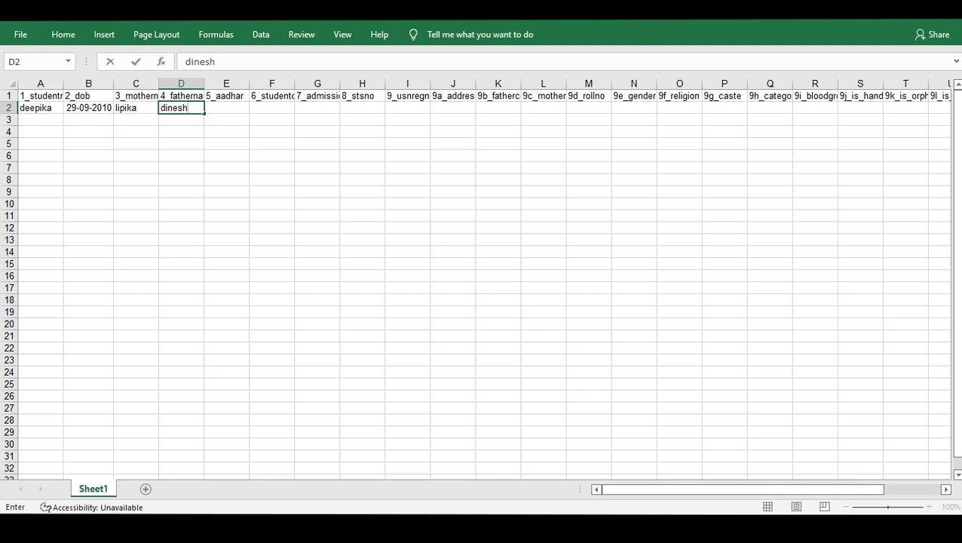
key(Tab)
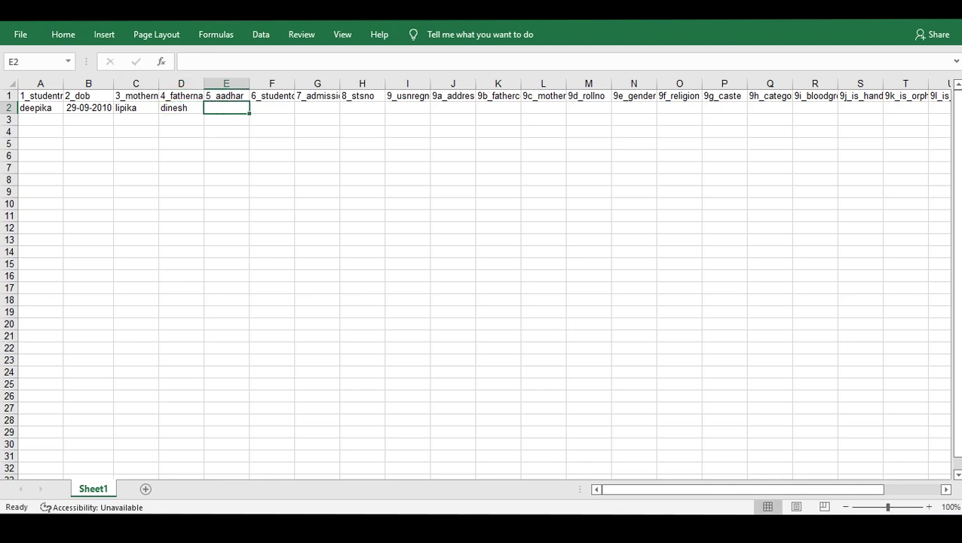
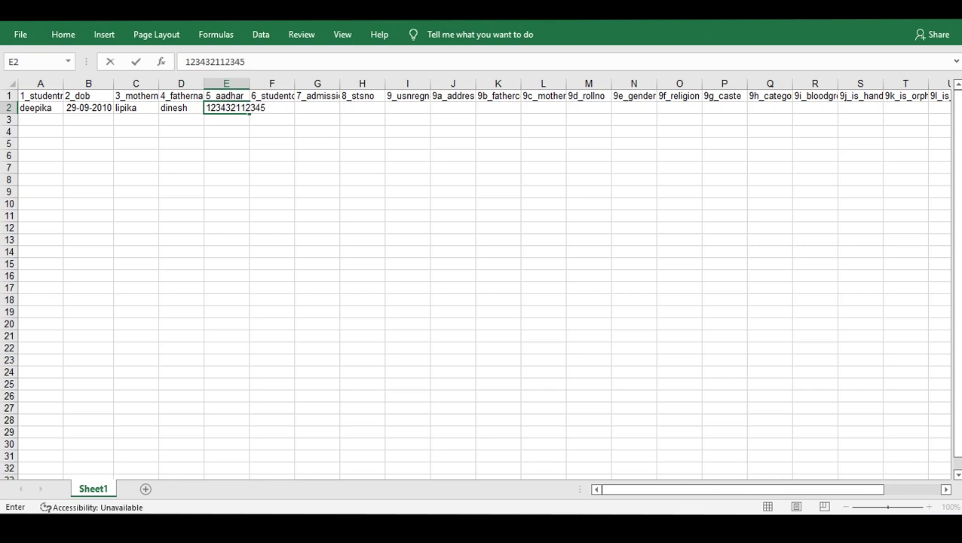
key(Tab)
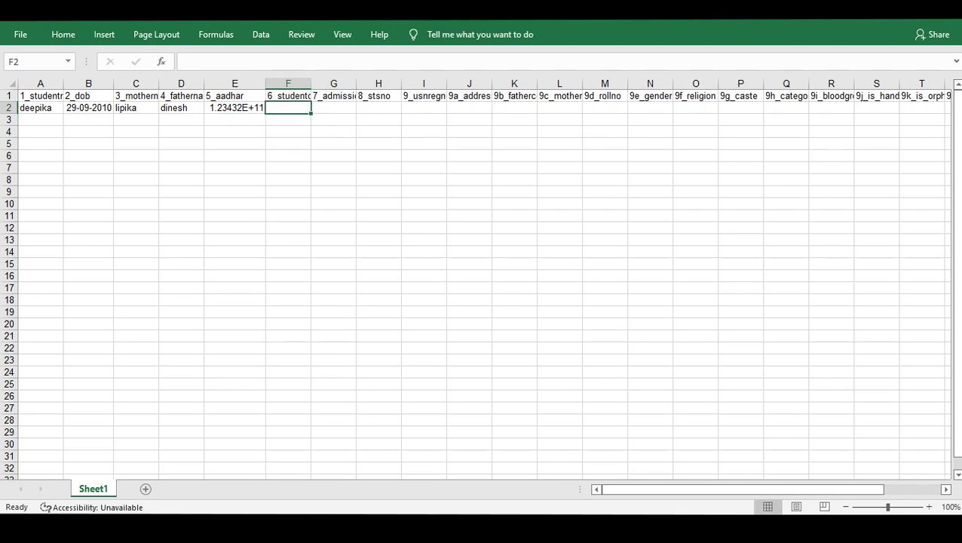
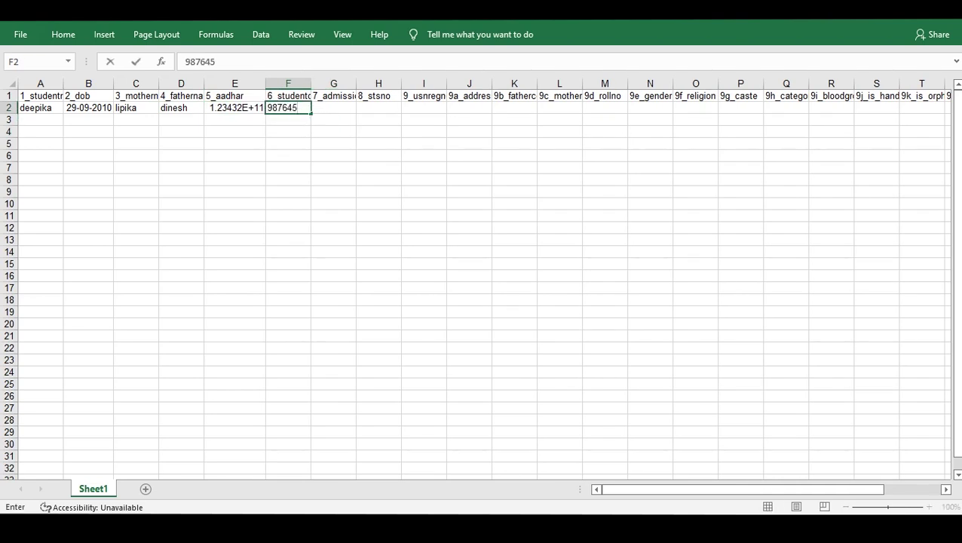
Enter the contact phone number in F2 and the admission number in G2.
click(336, 132)
key(Up)
key(Up)
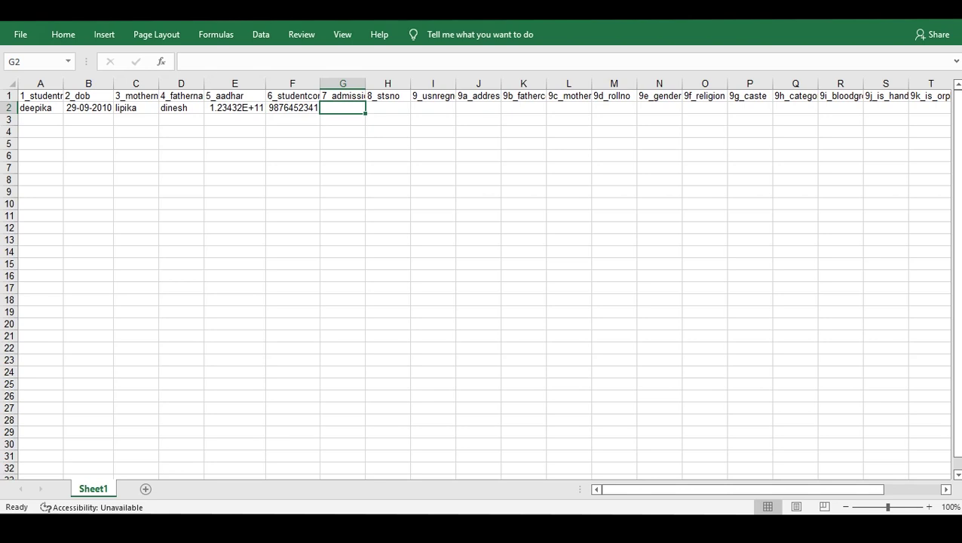
text(112)
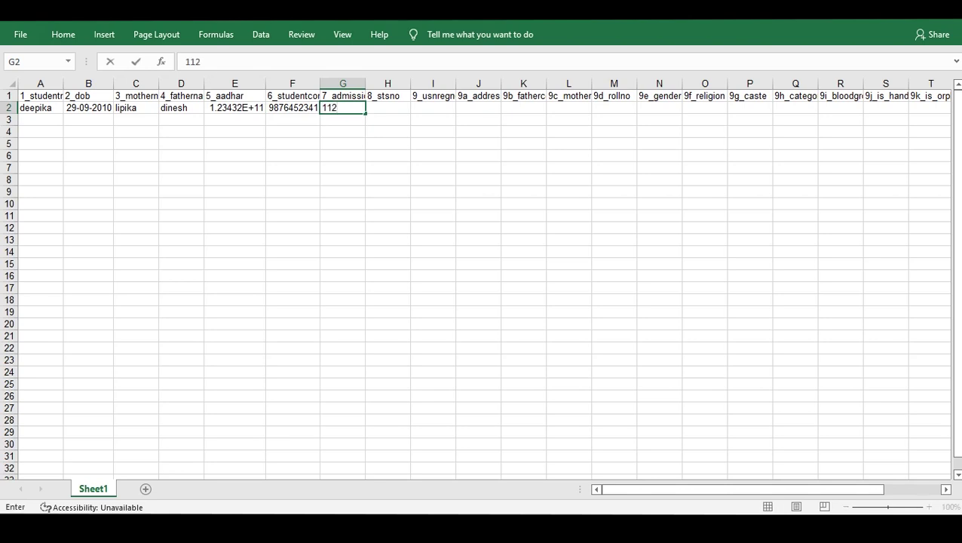
text(6)
key(Tab)
key(Down)
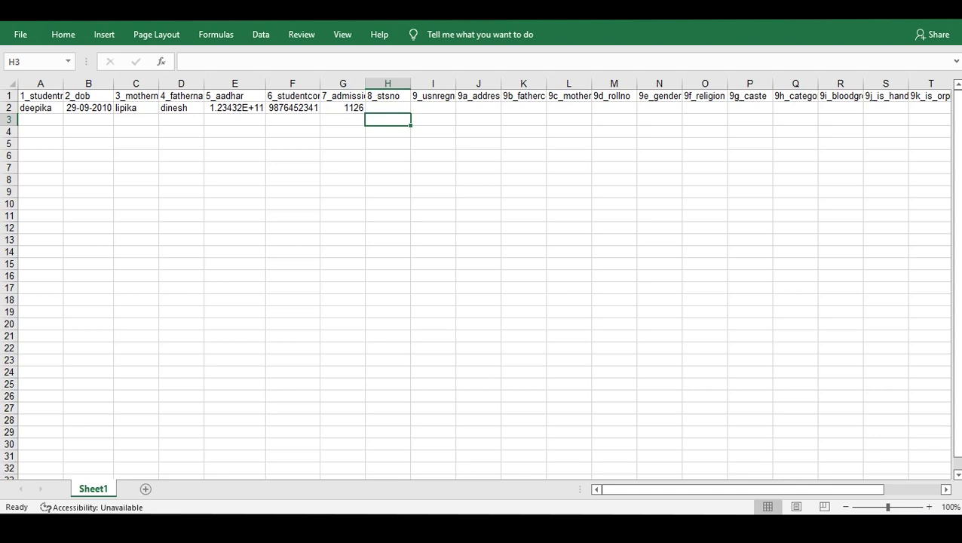
key(Up)
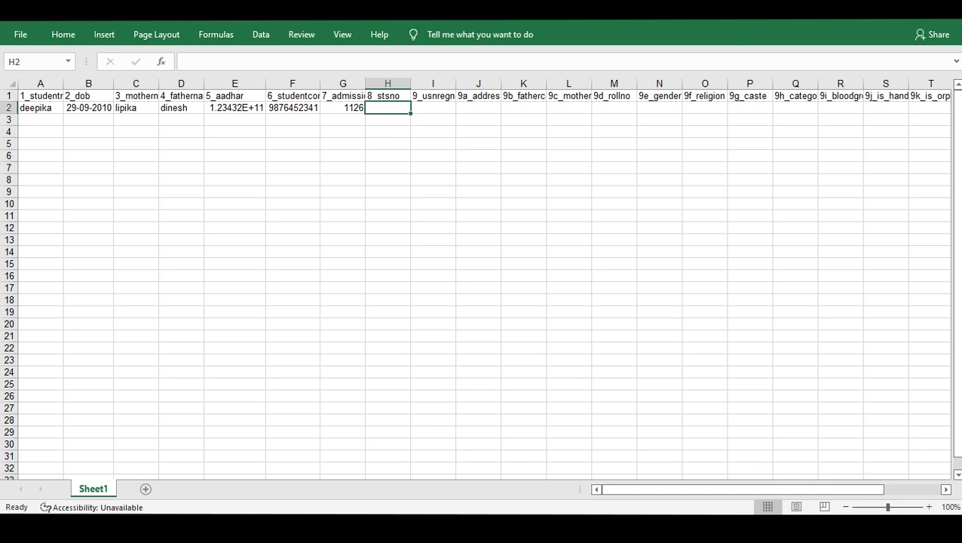
Fill cells H2 through L2 with na.
text(na)
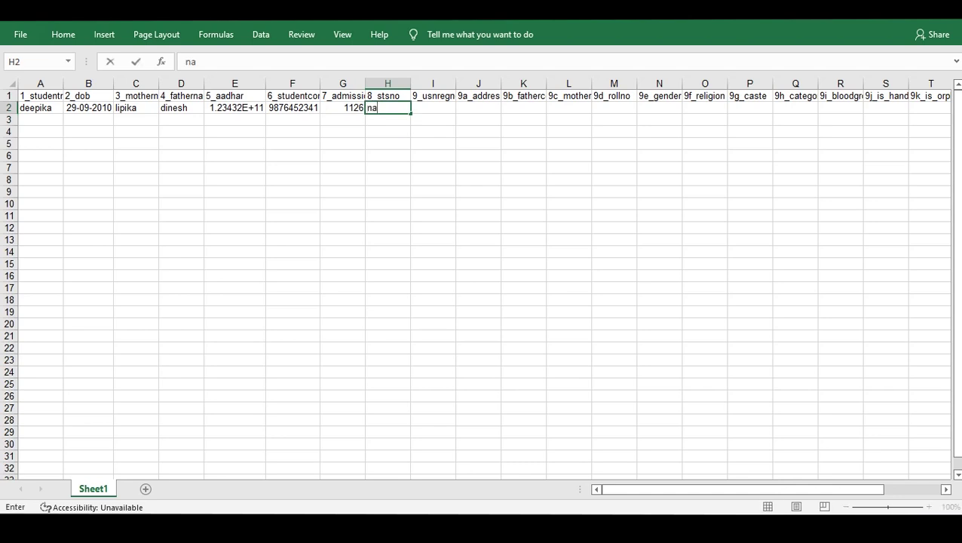
key(Tab)
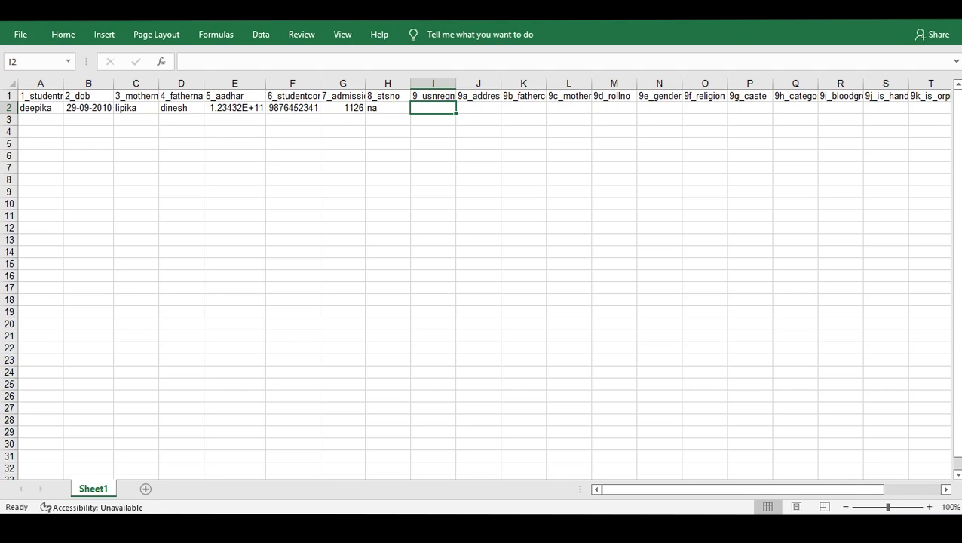
click(387, 108)
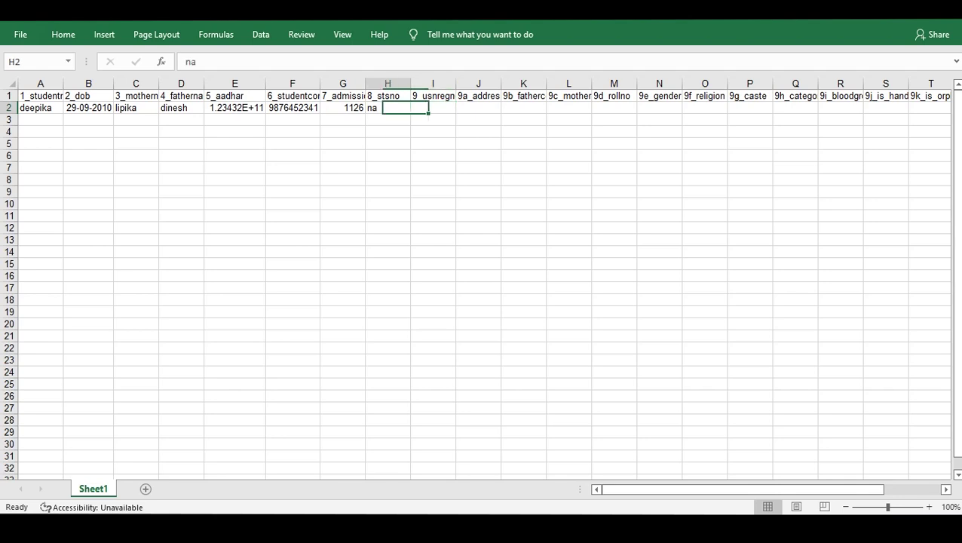
click(433, 108)
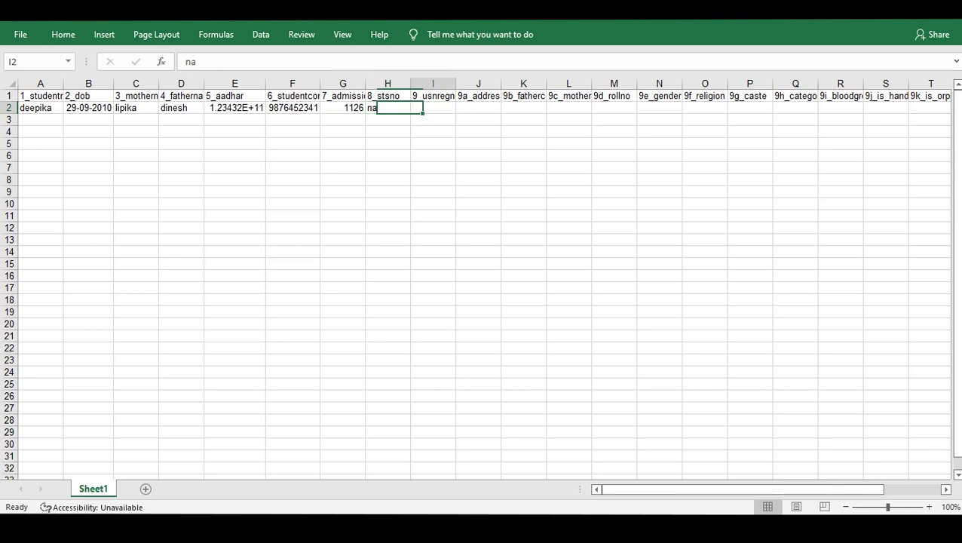
text(na)
key(Tab)
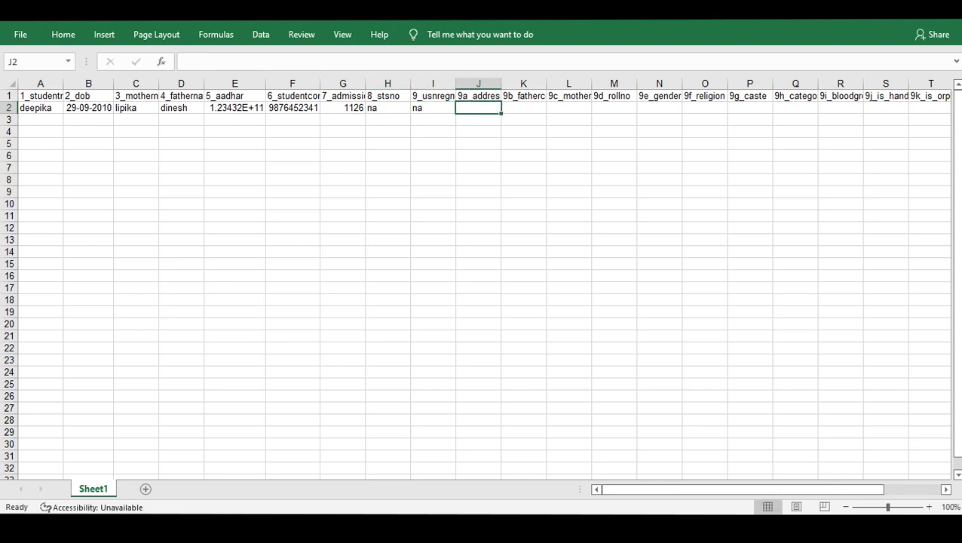
text(na)
key(Tab)
text(n)
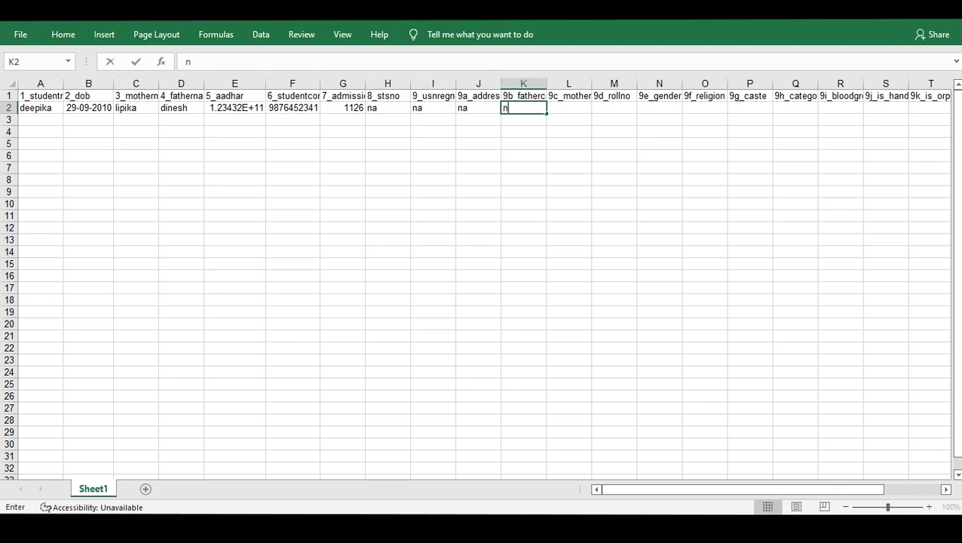
text(a)
key(Tab)
text(na)
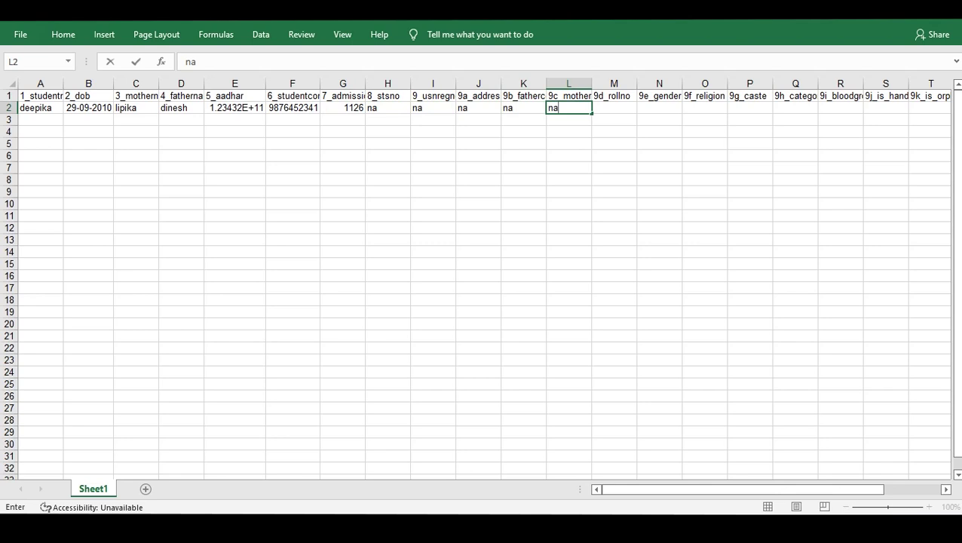
key(Tab)
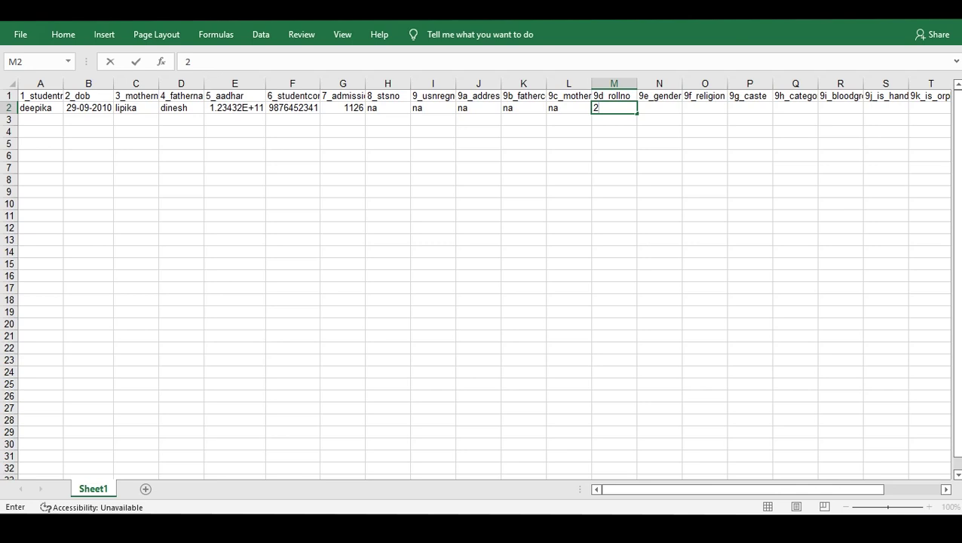
Enter roll number 26 in M2, female in N2 and na in O2.
key(Tab)
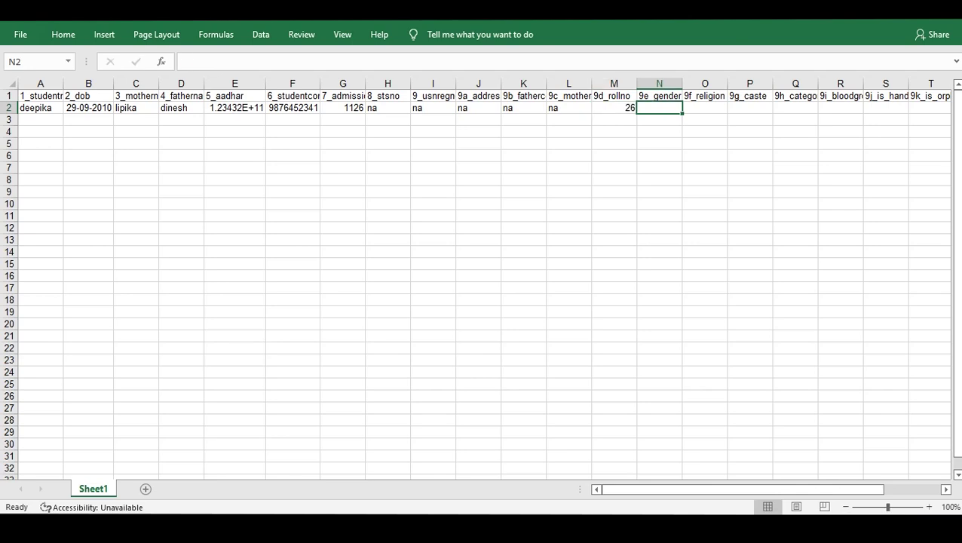
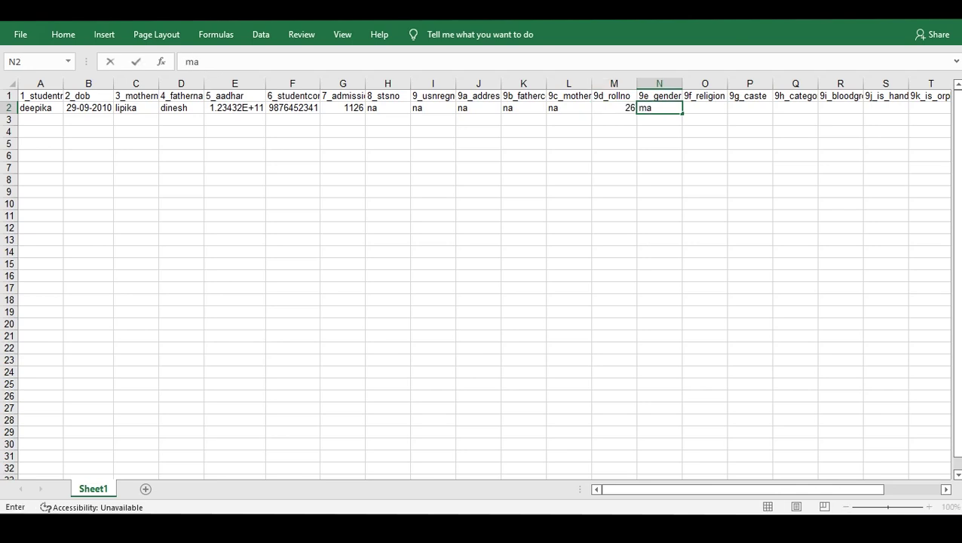
key(BackSpace)
key(BackSpace)
key(Tab)
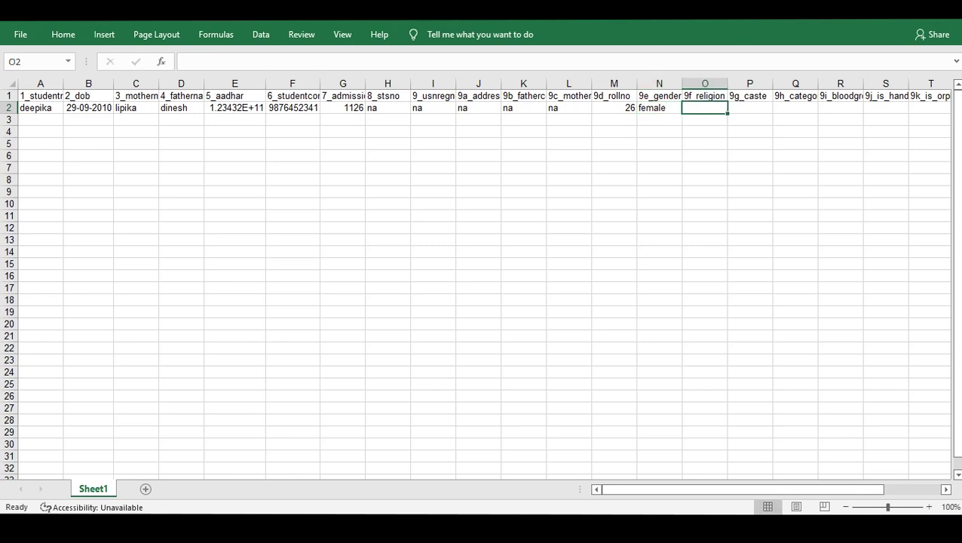
key(Tab)
Fill the remaining cells P2 through W2 with na.
click(433, 107)
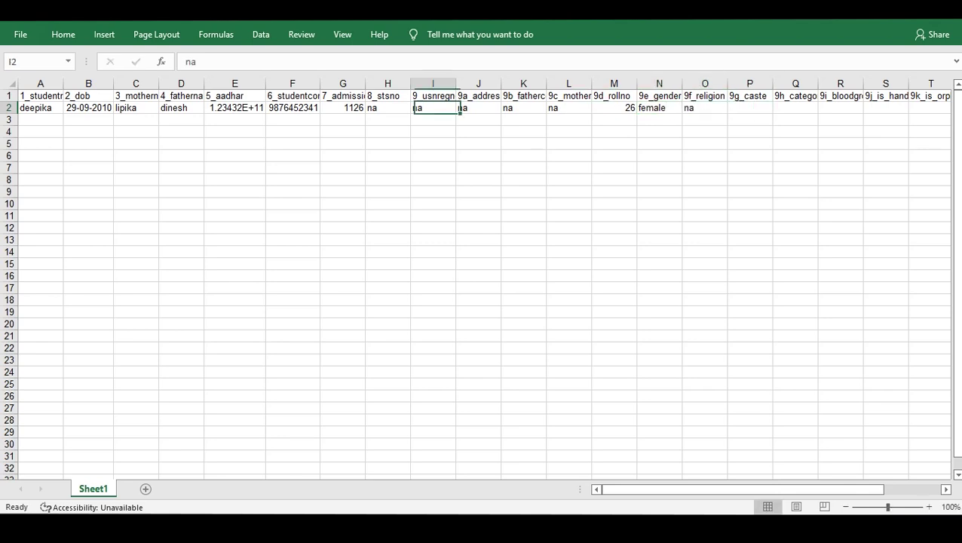
click(478, 108)
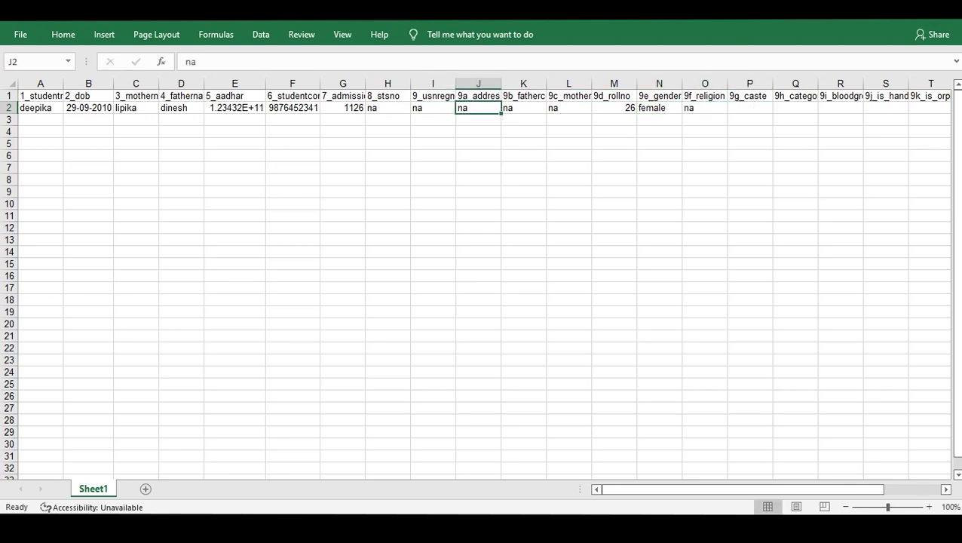
key(Right)
key(Right)
key(Right)
key(Right)
key(Right)
key(Right)
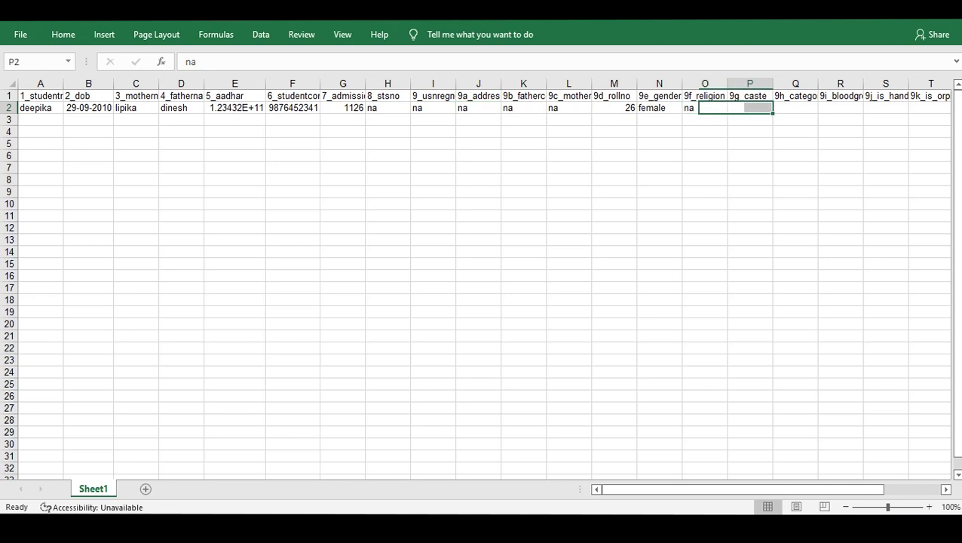
text(na)
key(Tab)
key(Tab)
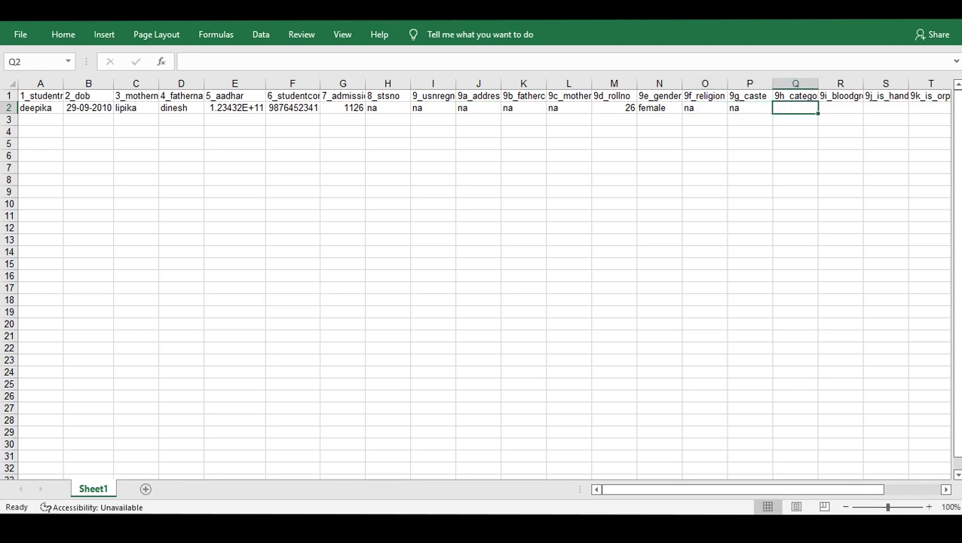
text(na)
key(Tab)
text(na)
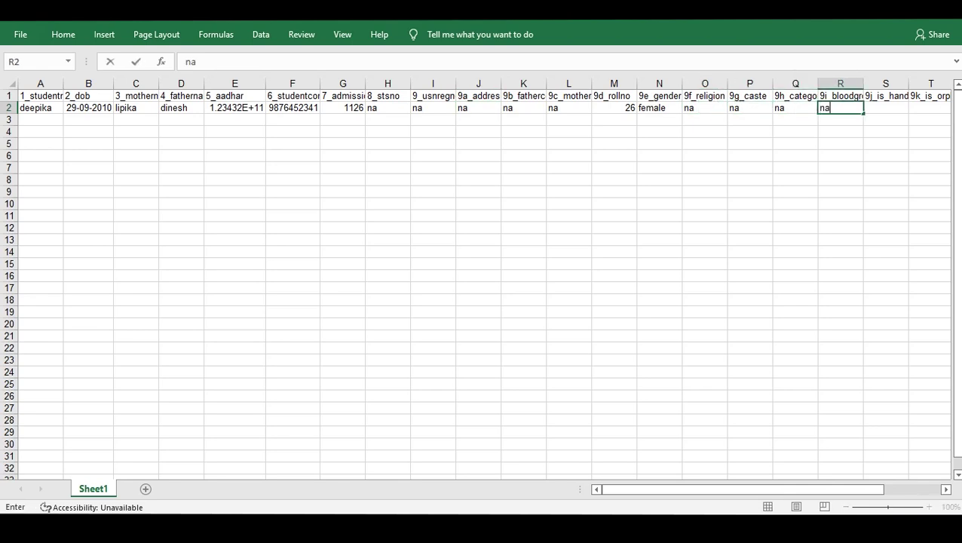
key(Tab)
text(na)
key(Tab)
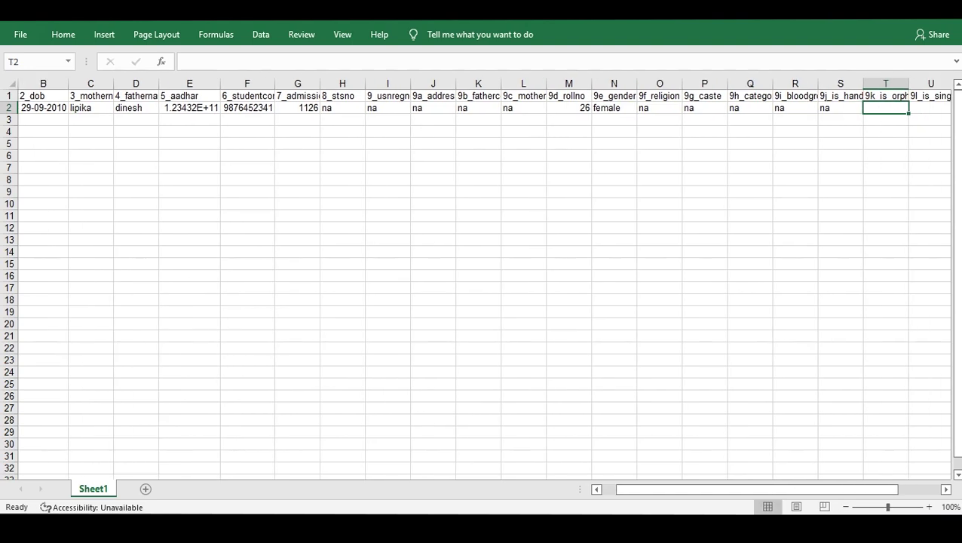
text(na)
key(Tab)
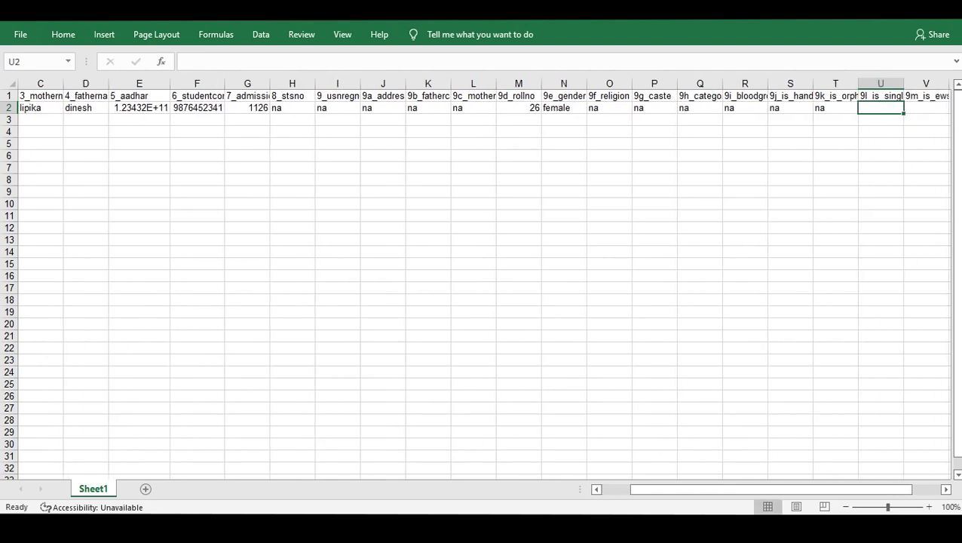
text(na)
key(Tab)
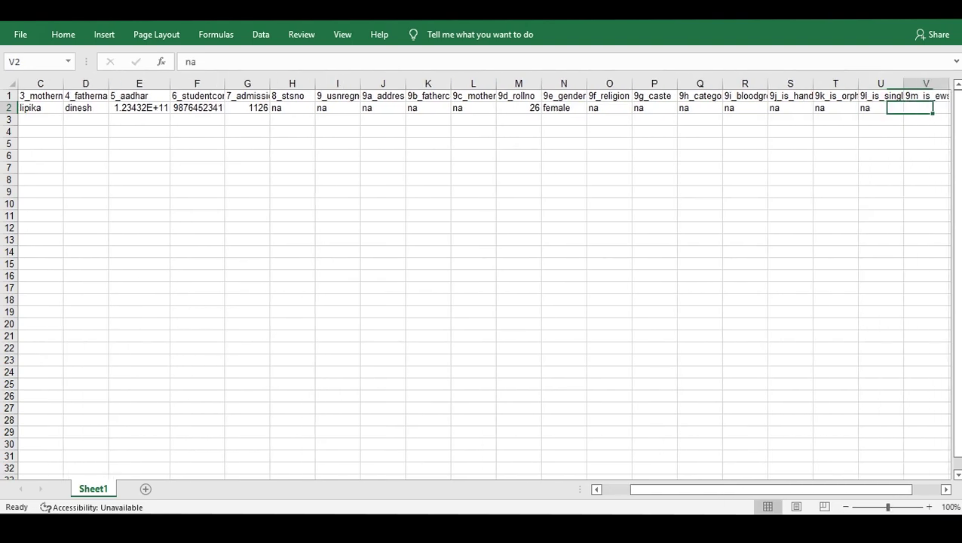
text(na)
key(Tab)
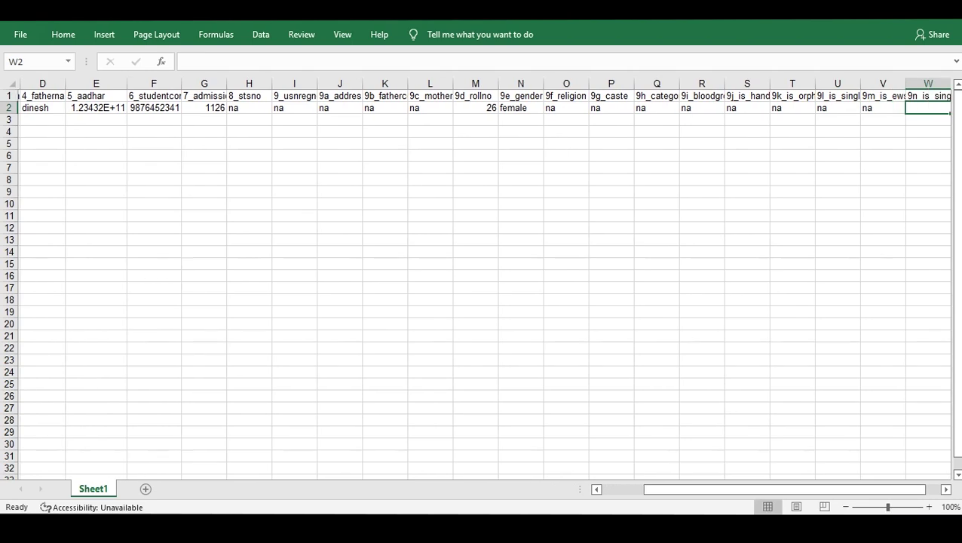
text(na)
key(Tab)
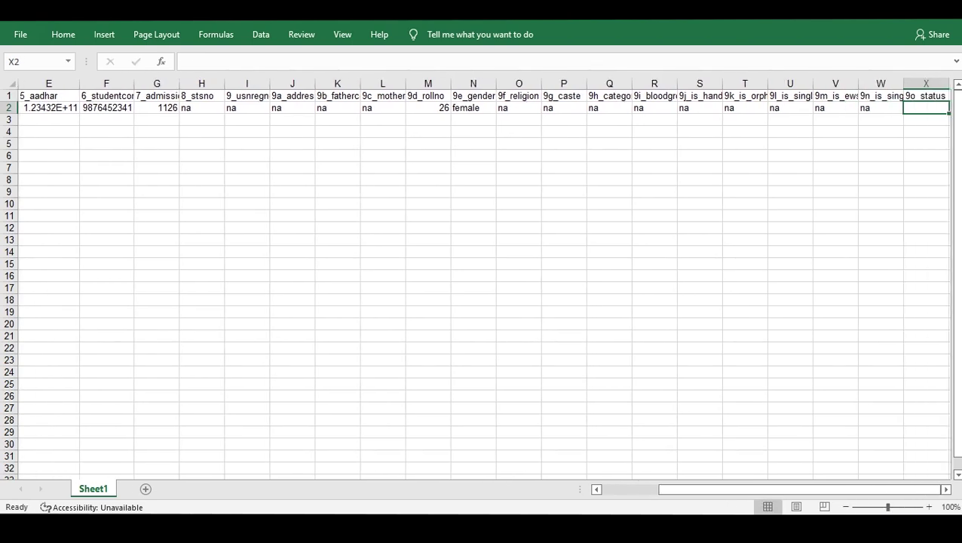
Enter status 1 in X2 and commit the row.
text(1)
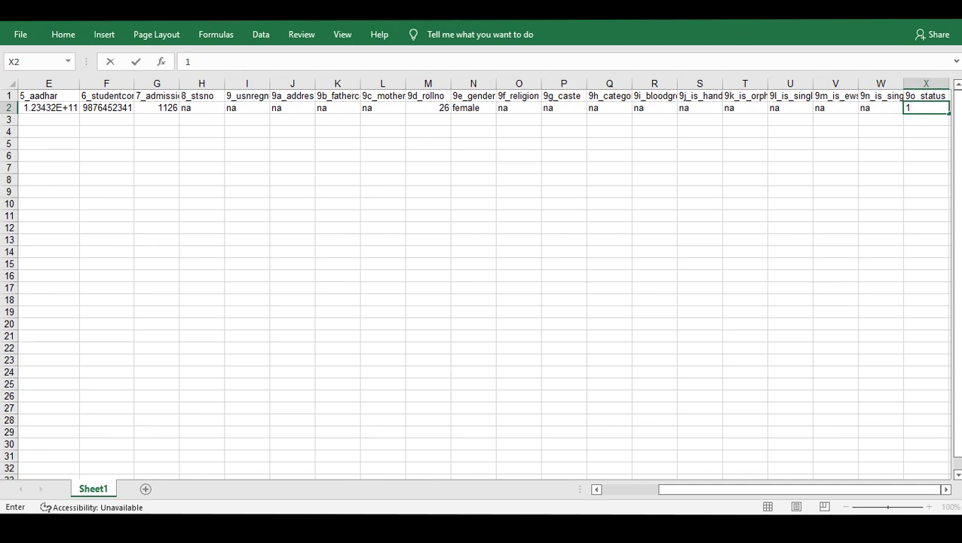
click(740, 489)
drag(703, 490, 687, 490)
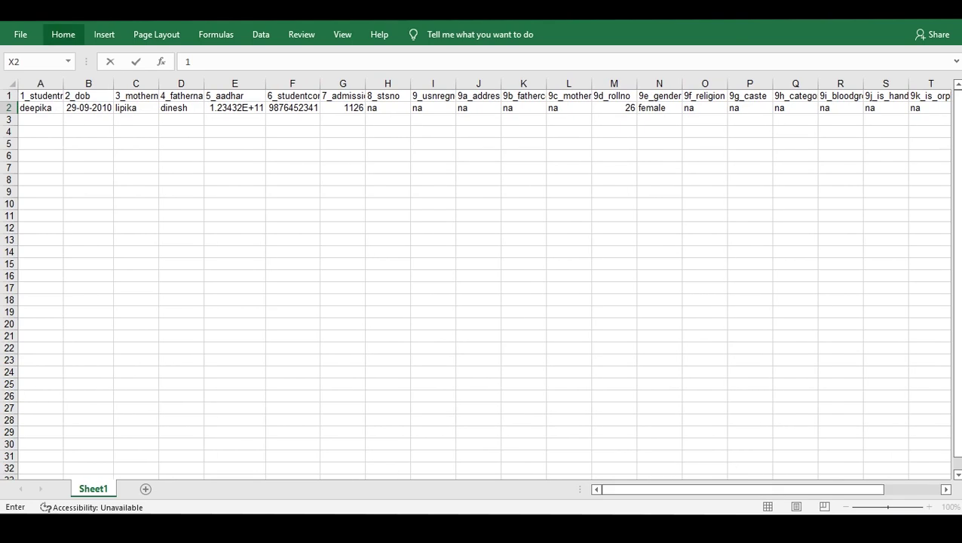
key(Escape)
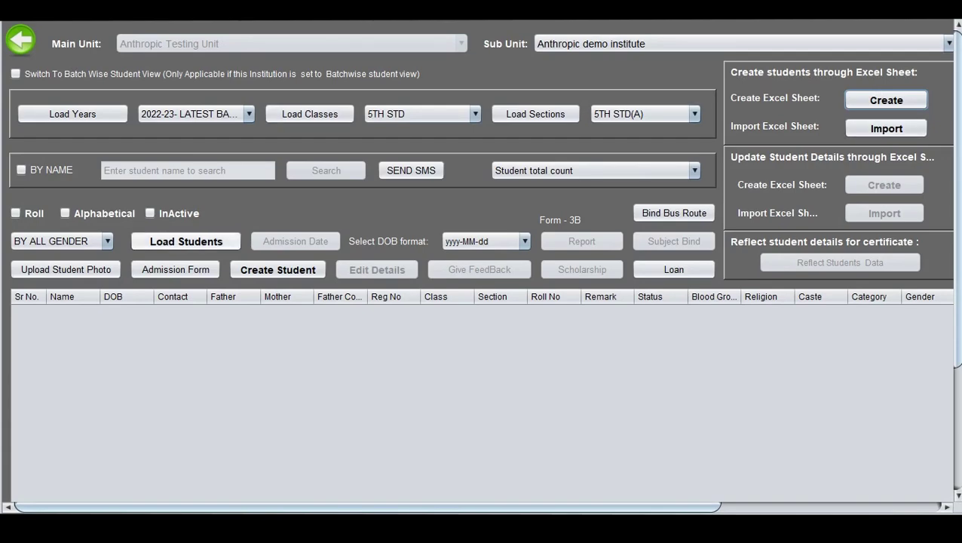
Load Students for 5TH STD(A) and scroll through the 15 listed students.
click(185, 241)
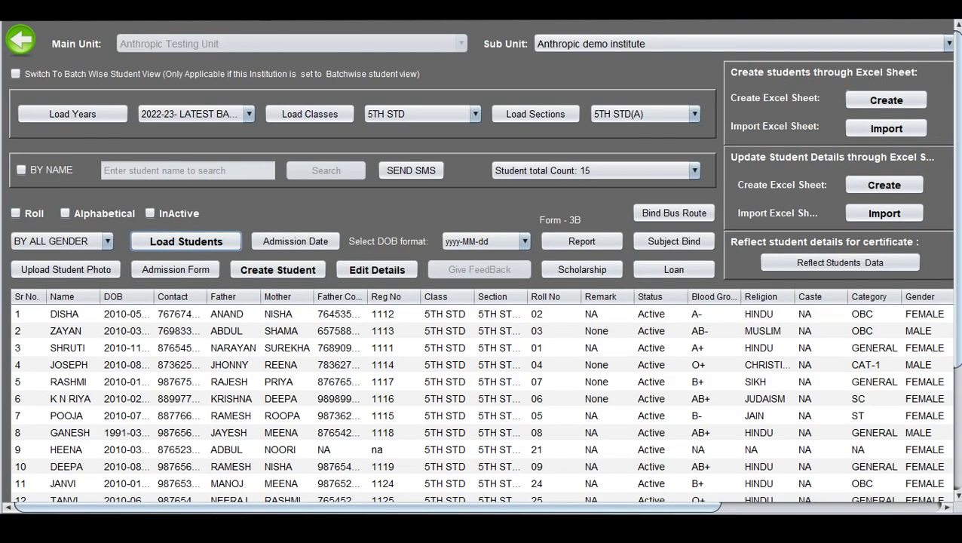
scroll(483, 301, down, 5)
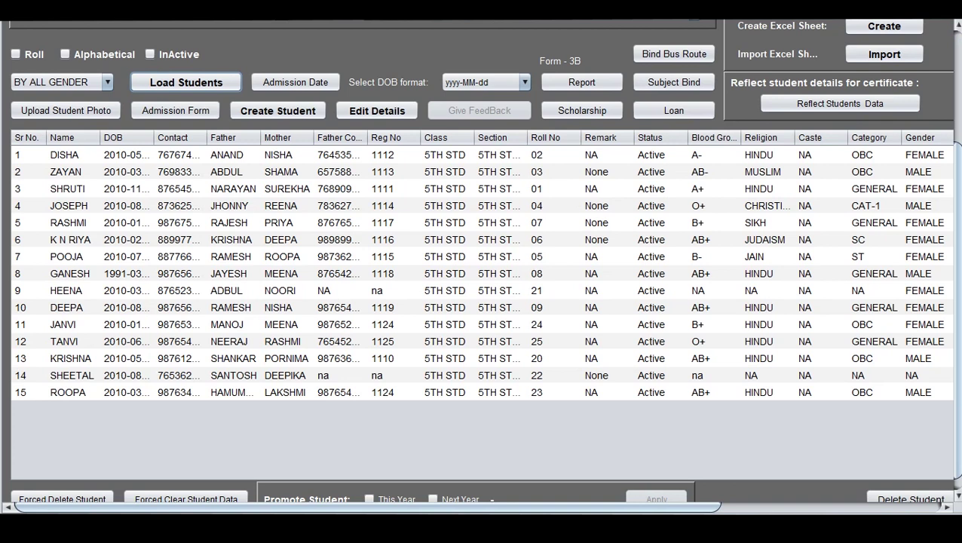
scroll(483, 264, up, 5)
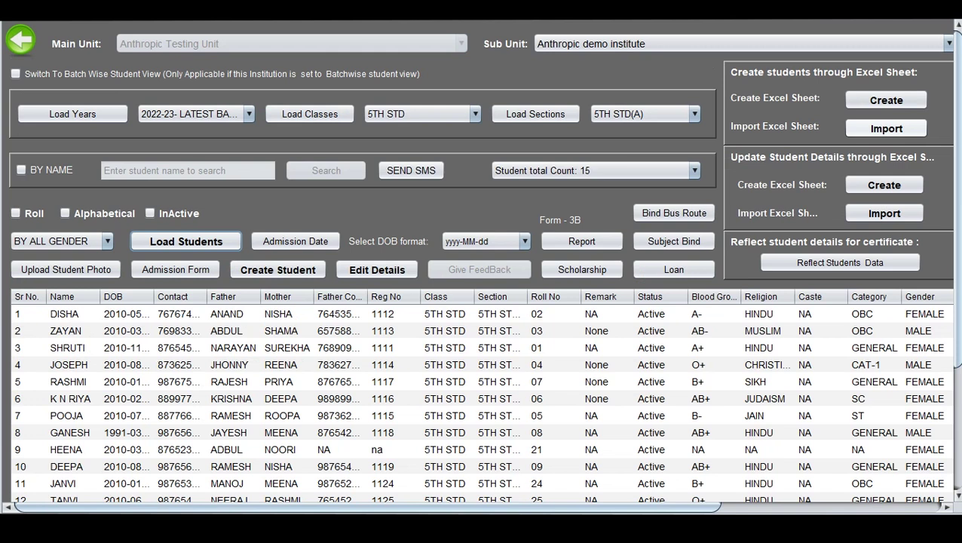
Import 5TH STD_5TH STD(A)_students.xls from the Desktop, closing the log and success message.
click(886, 128)
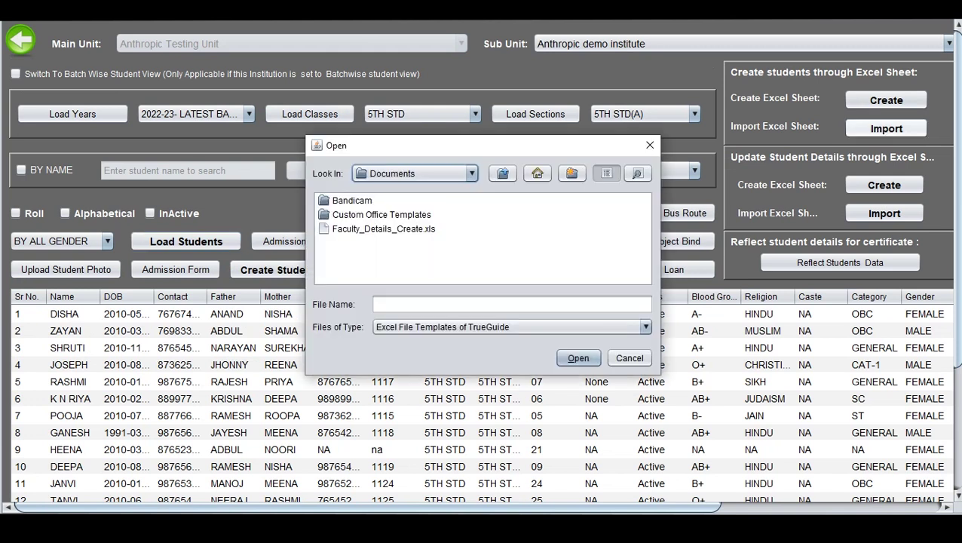
click(537, 173)
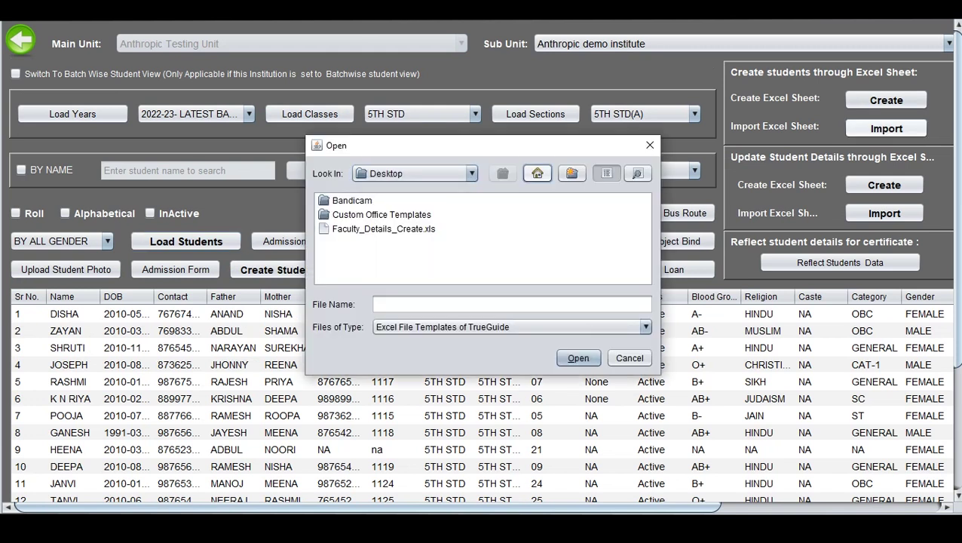
click(554, 243)
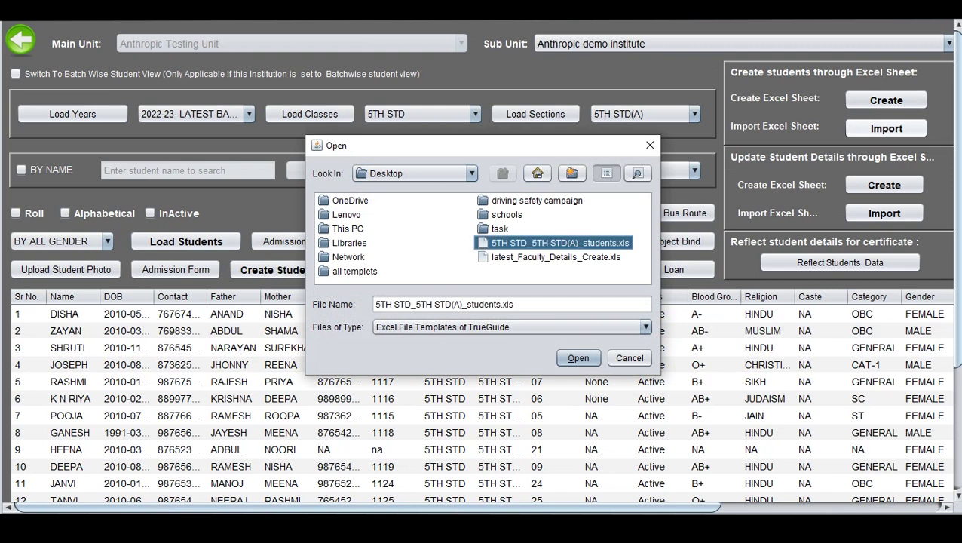
click(578, 358)
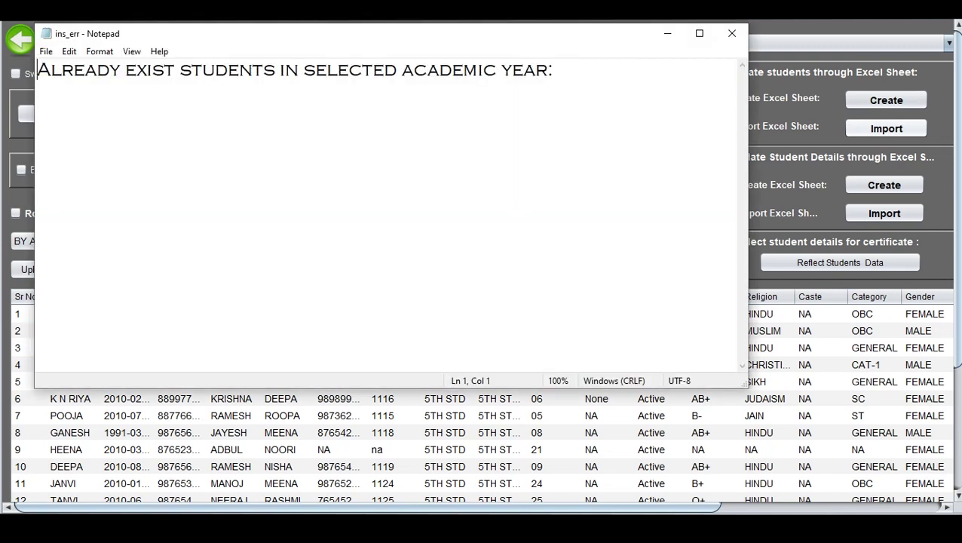
click(731, 33)
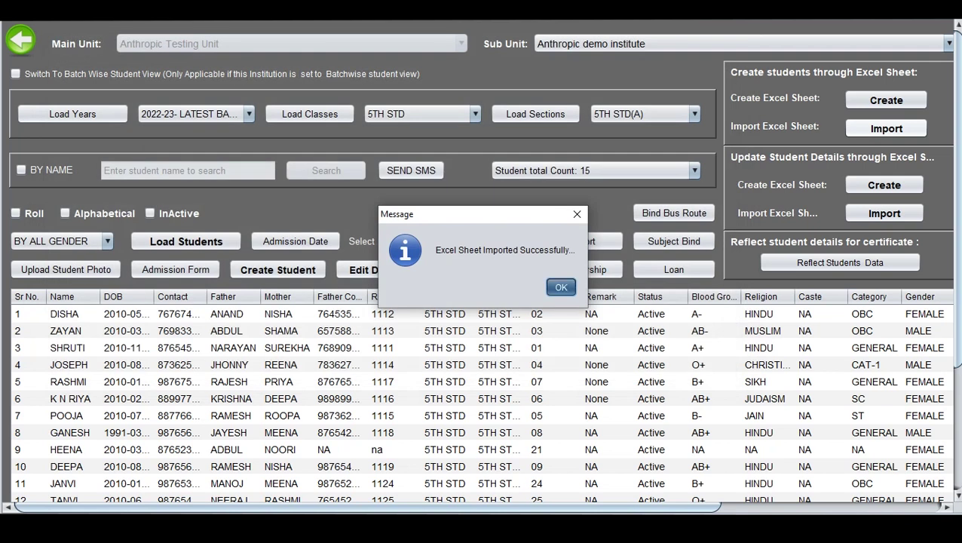
key(Return)
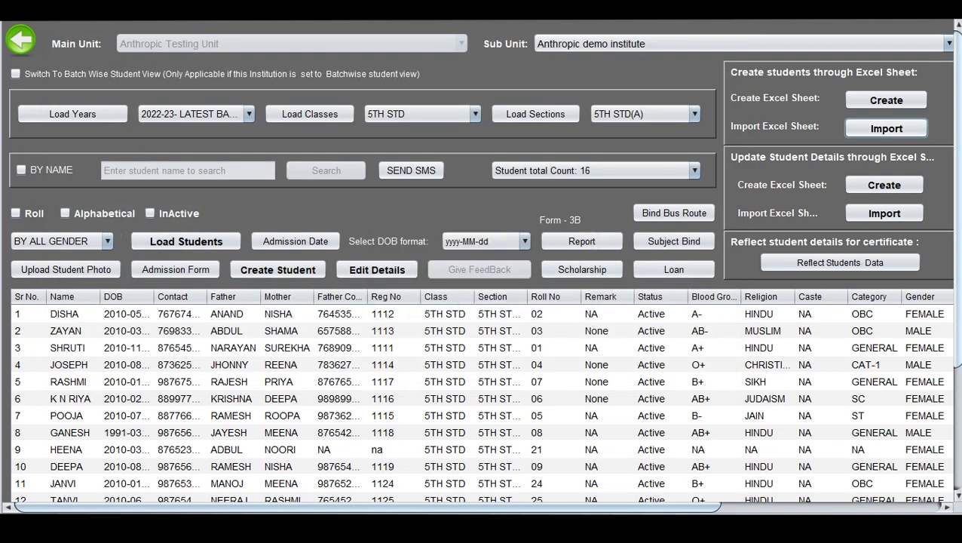
scroll(483, 302, down, 5)
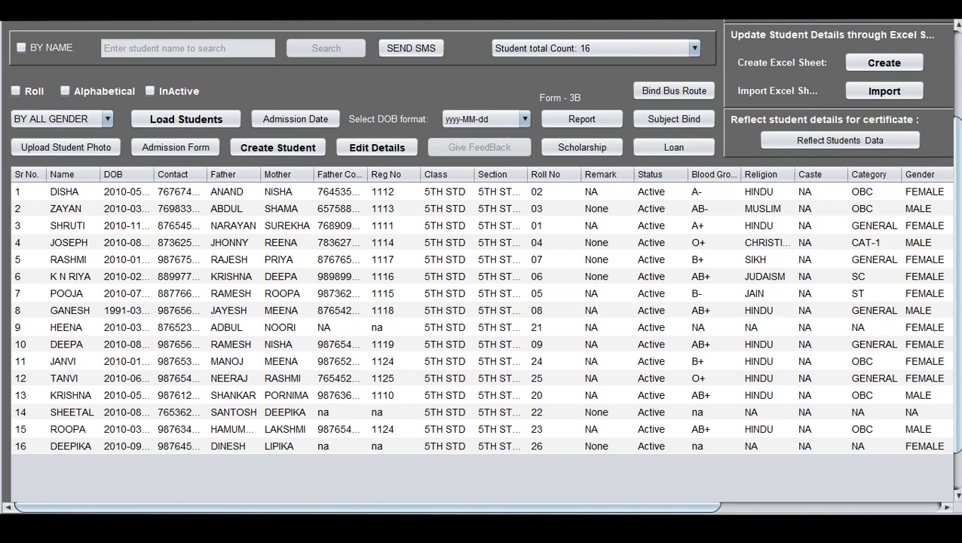
scroll(483, 271, up, 3)
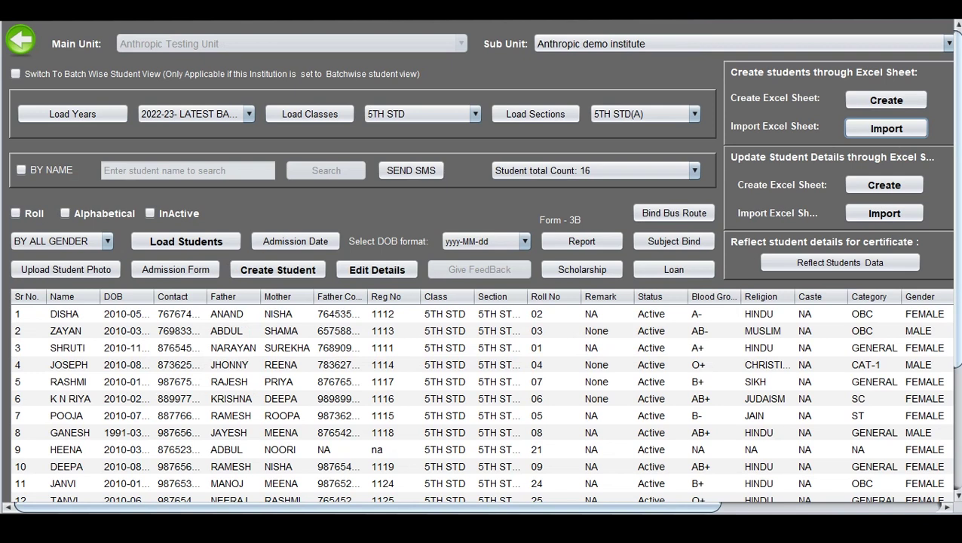
scroll(482, 272, down, 4)
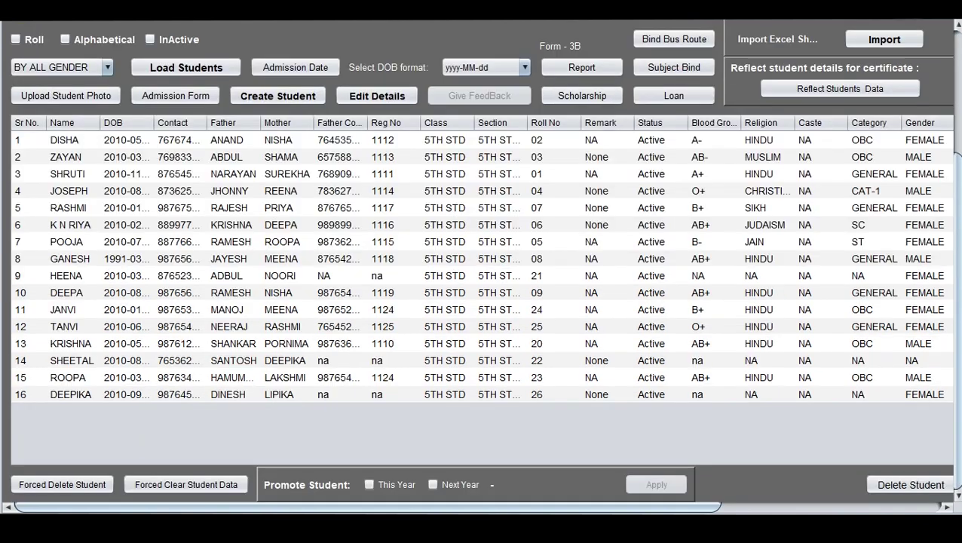
scroll(483, 271, up, 4)
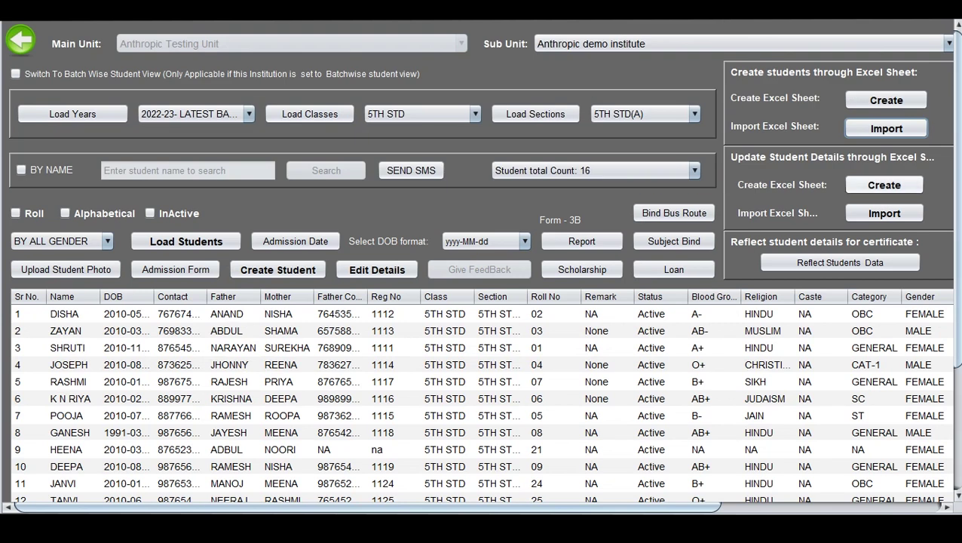
Select the first and fourth student rows and save the student details update sheet to the Desktop.
click(660, 314)
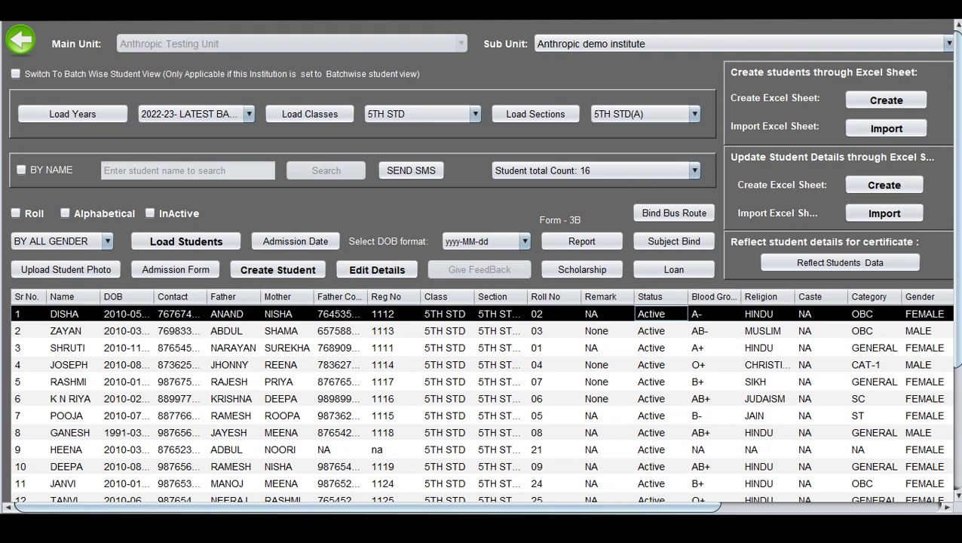
click(599, 364)
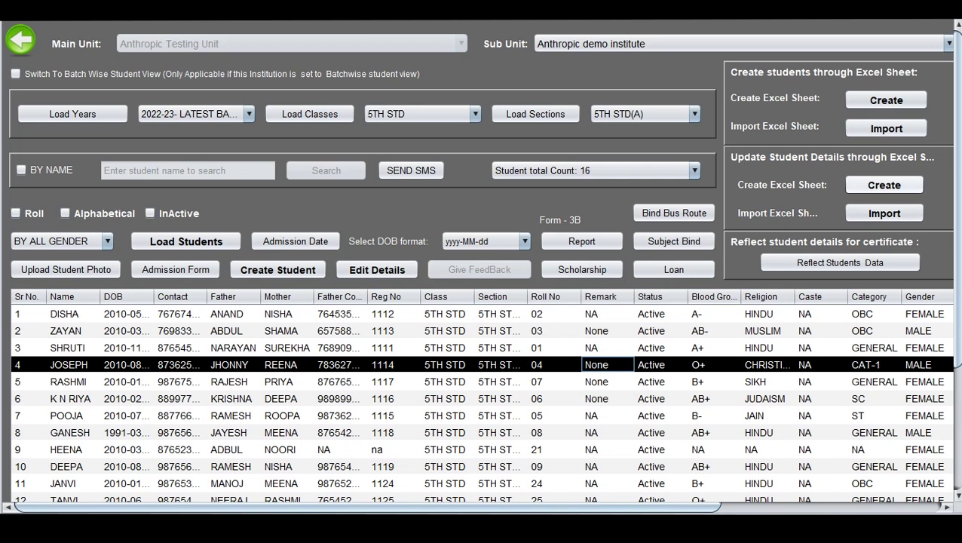
click(883, 185)
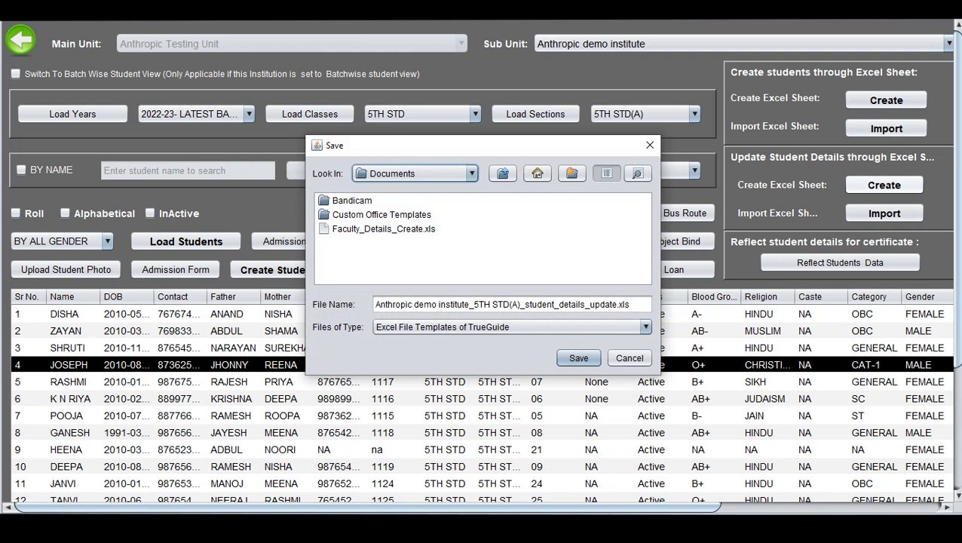
click(538, 174)
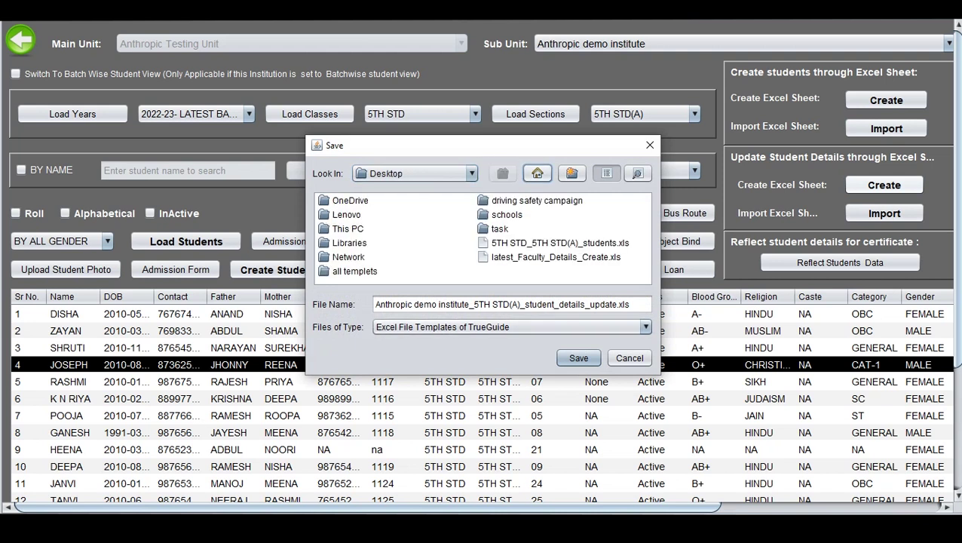
click(579, 358)
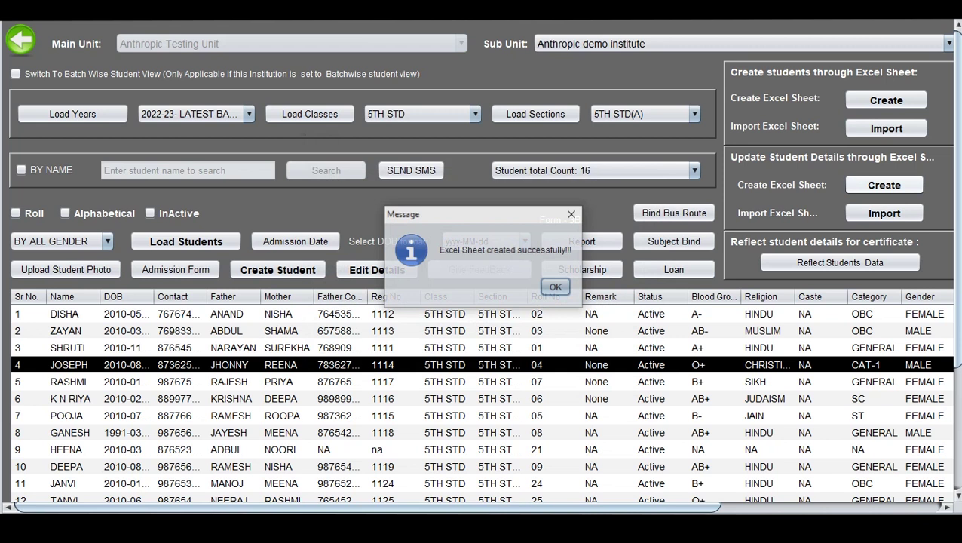
key(Return)
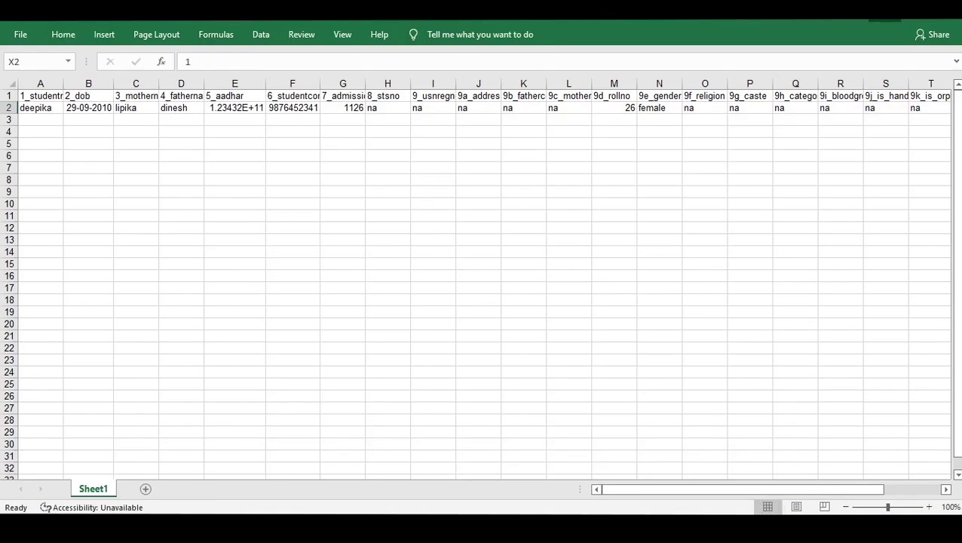
click(882, 20)
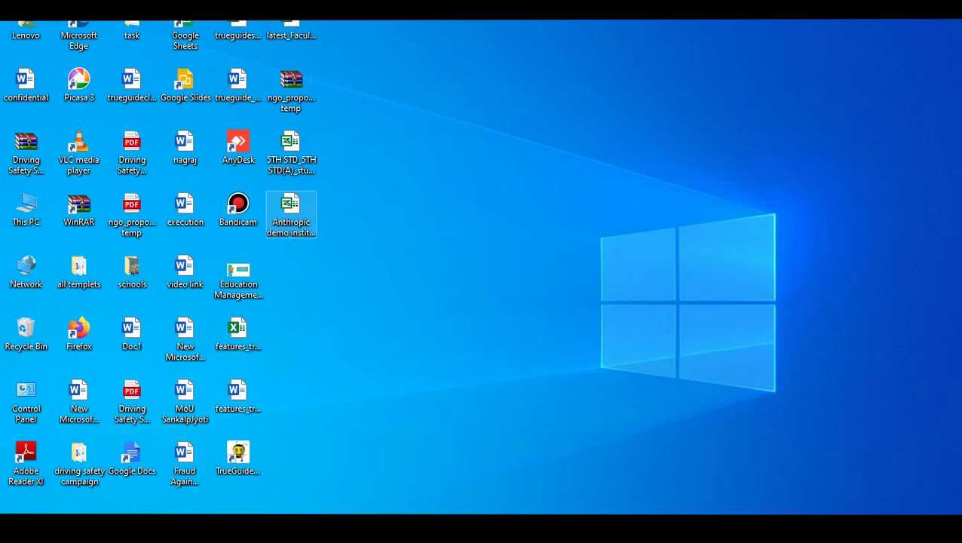
Open the Anthropic demo institute_5TH STD(A)_student_details_update.xls workbook from the desktop.
double_click(291, 215)
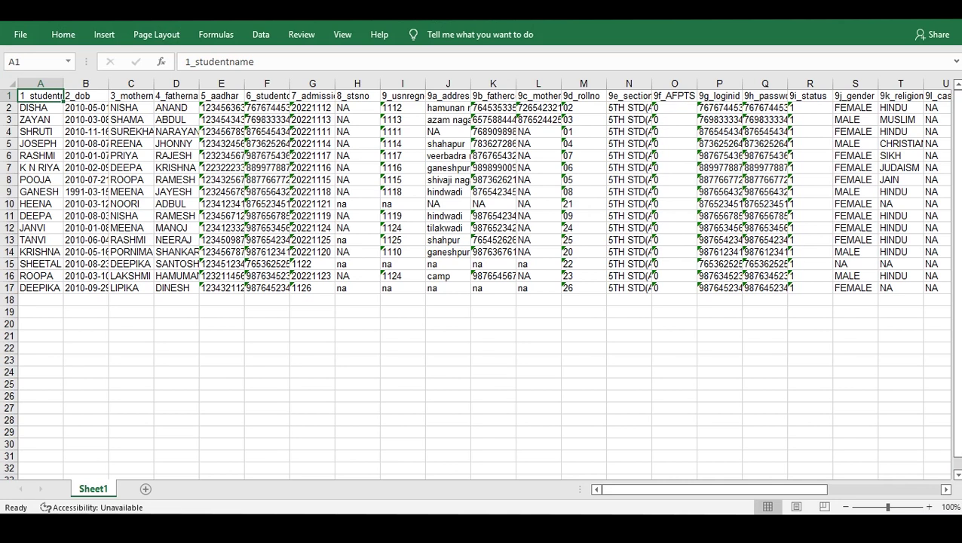
Correct the birth month in B9 to 4 and fix the mother's name in C13.
click(85, 192)
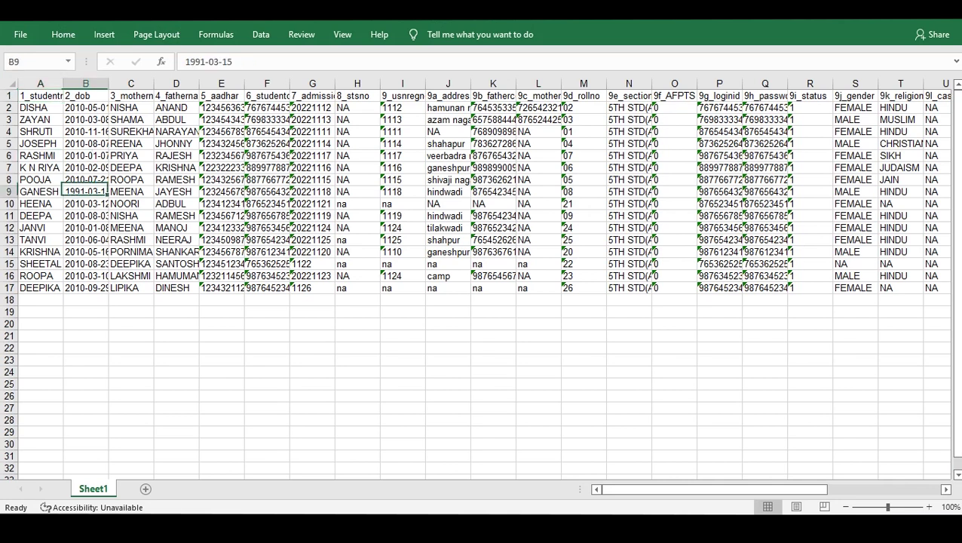
key(F2)
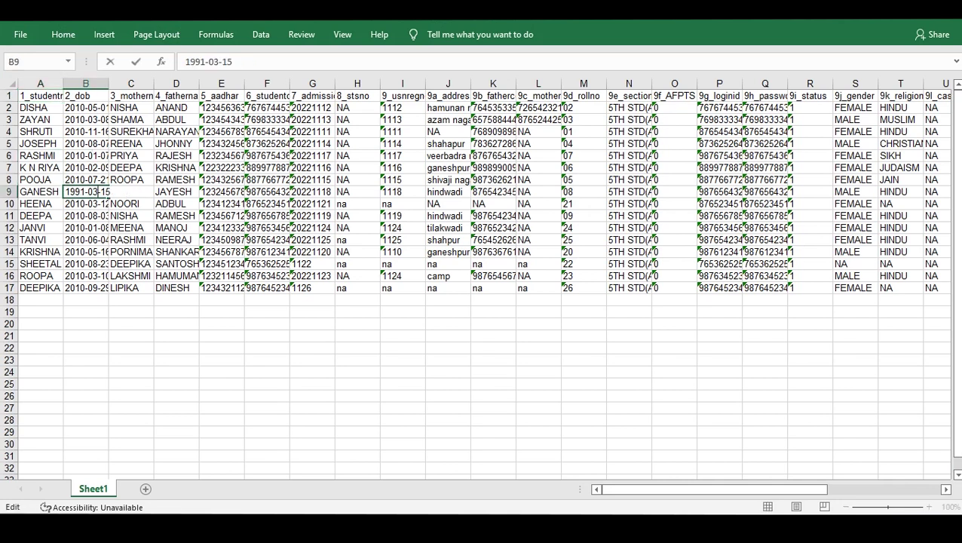
key(BackSpace)
text(4)
click(131, 240)
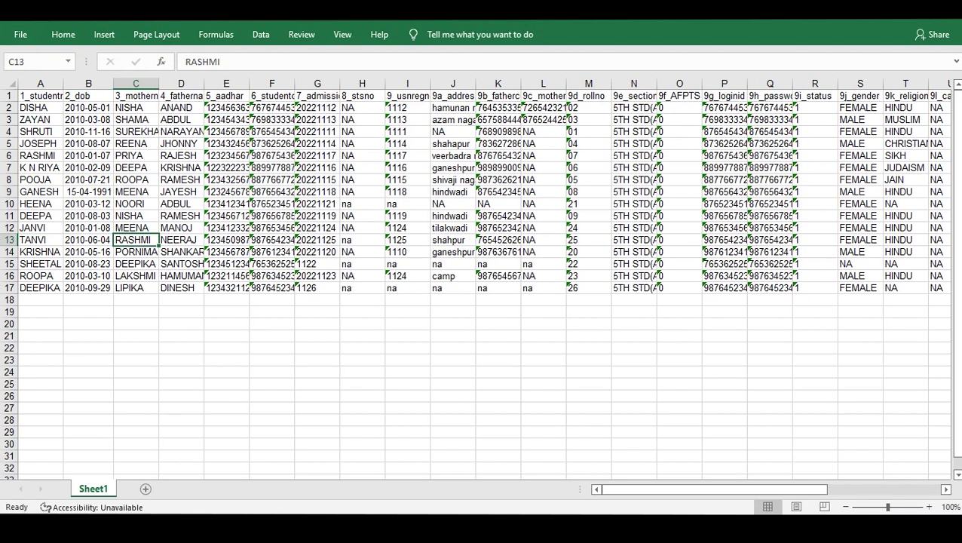
key(F2)
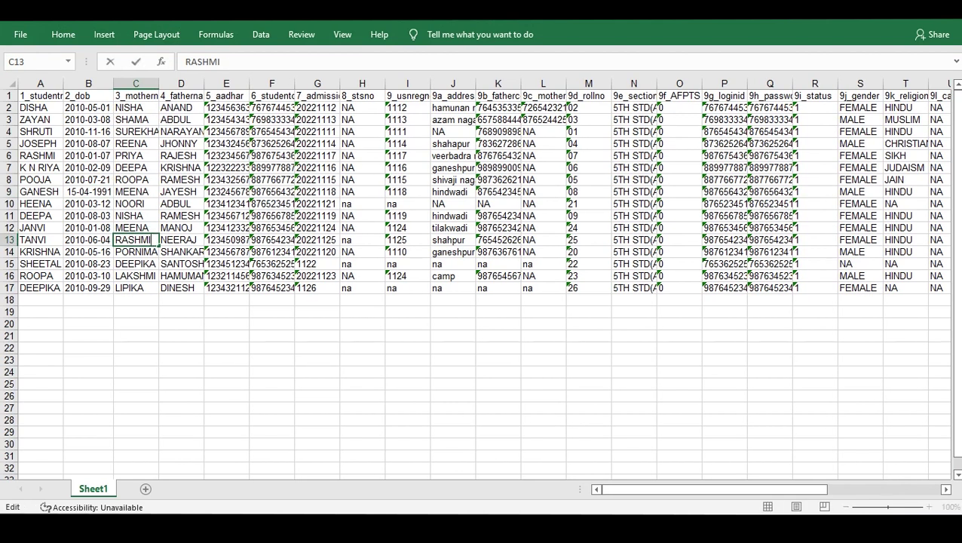
text(i)
Fix a digit of the Aadhaar number in E8 and the father's name in D10.
double_click(230, 181)
key(BackSpace)
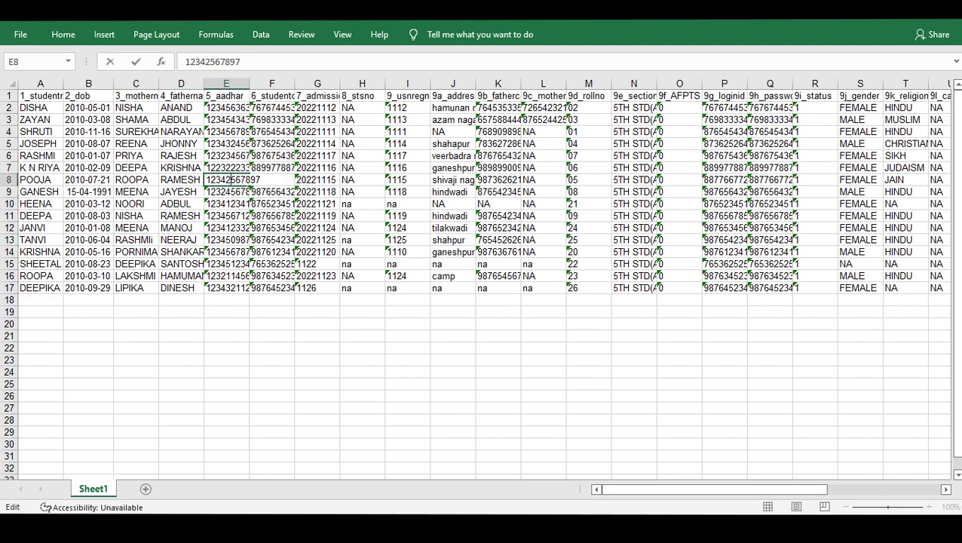
text(4)
double_click(189, 204)
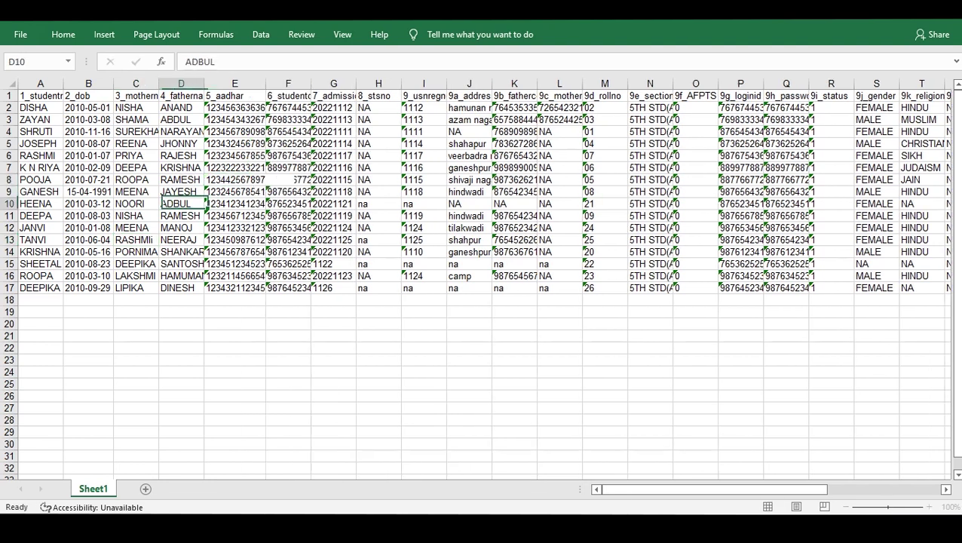
key(Left)
text(I)
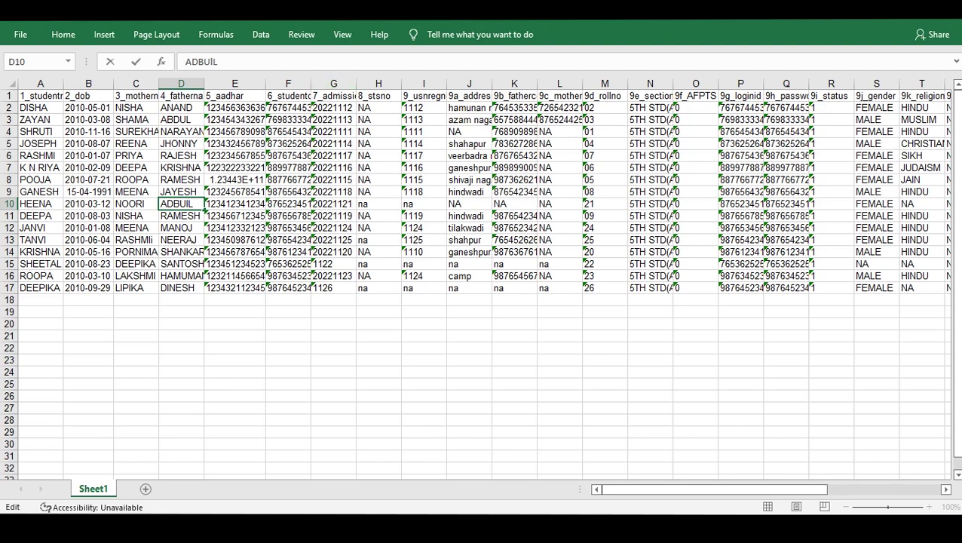
Replace NA in J4 with the student's new address and save the workbook.
double_click(469, 132)
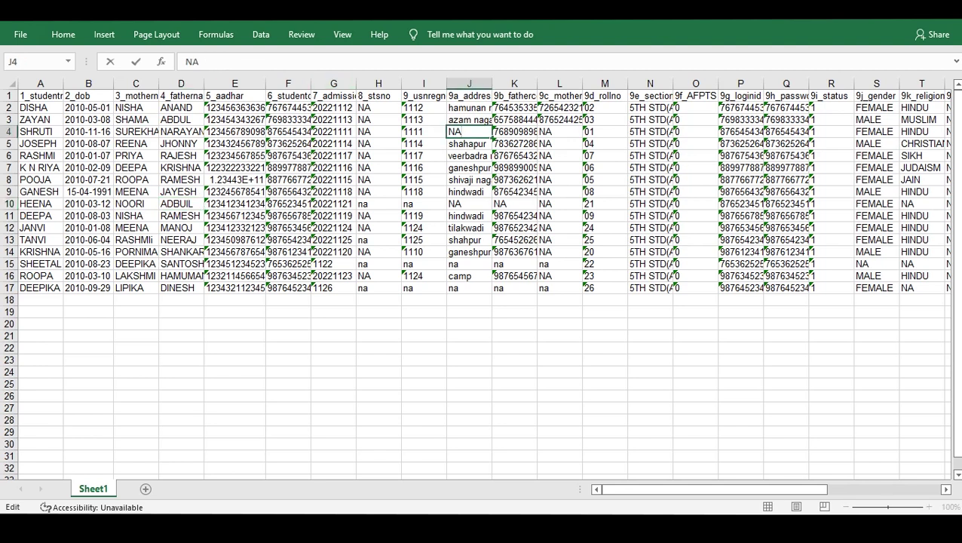
key(BackSpace)
key(BackSpace)
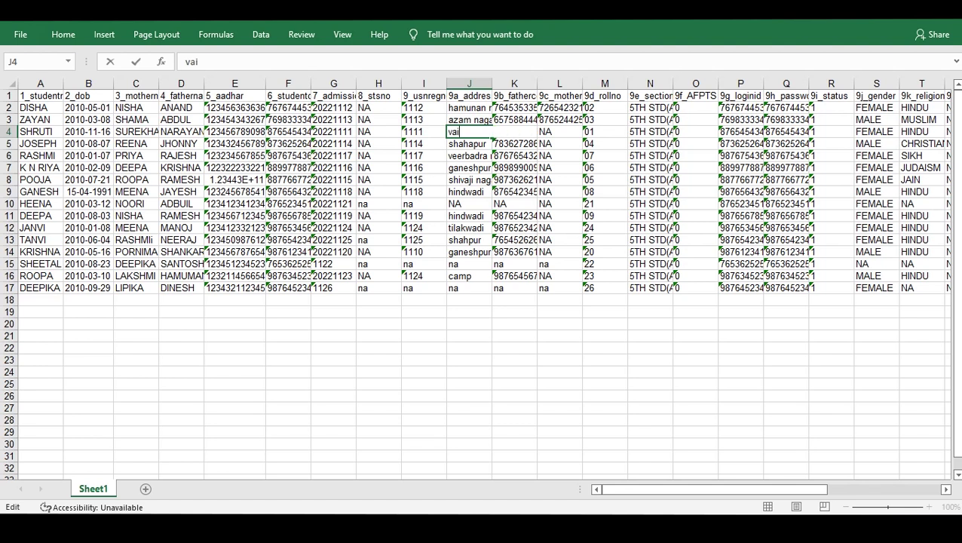
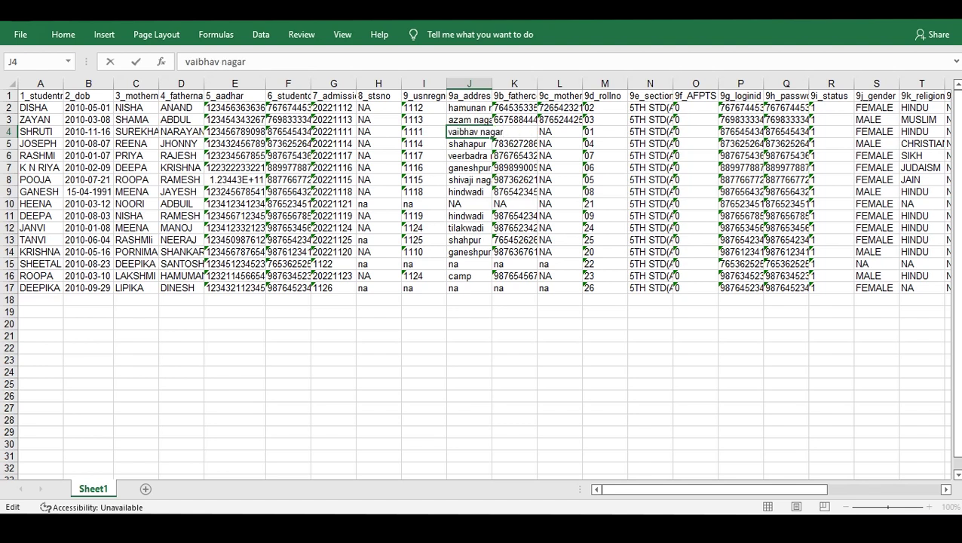
key(ctrl+Return)
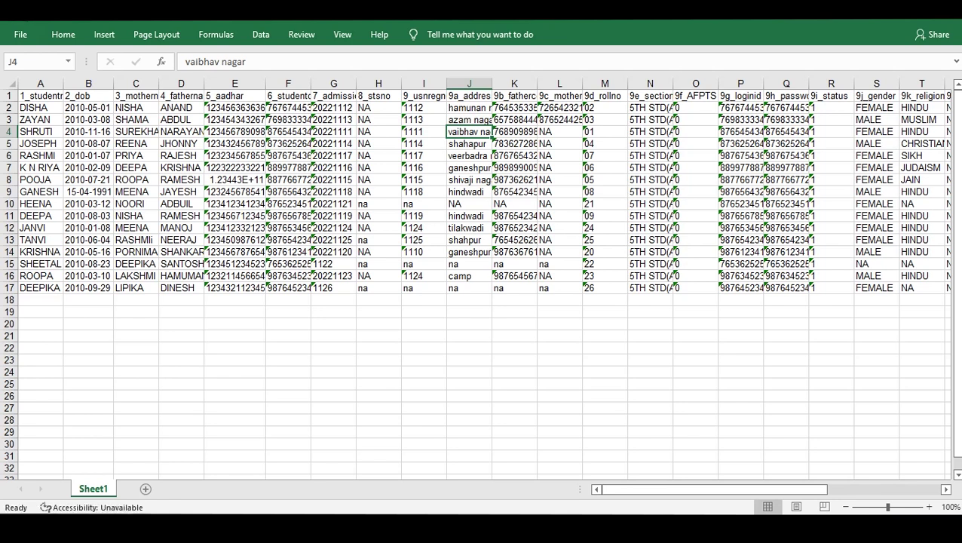
key(ctrl+s)
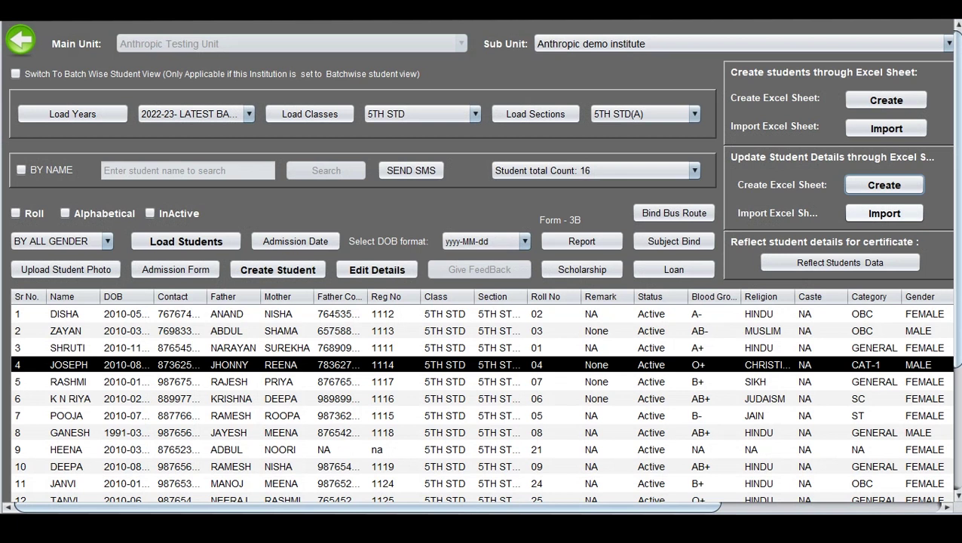
Import the student_details_update.xls from the Desktop and dismiss the duplicate registration warning.
click(884, 185)
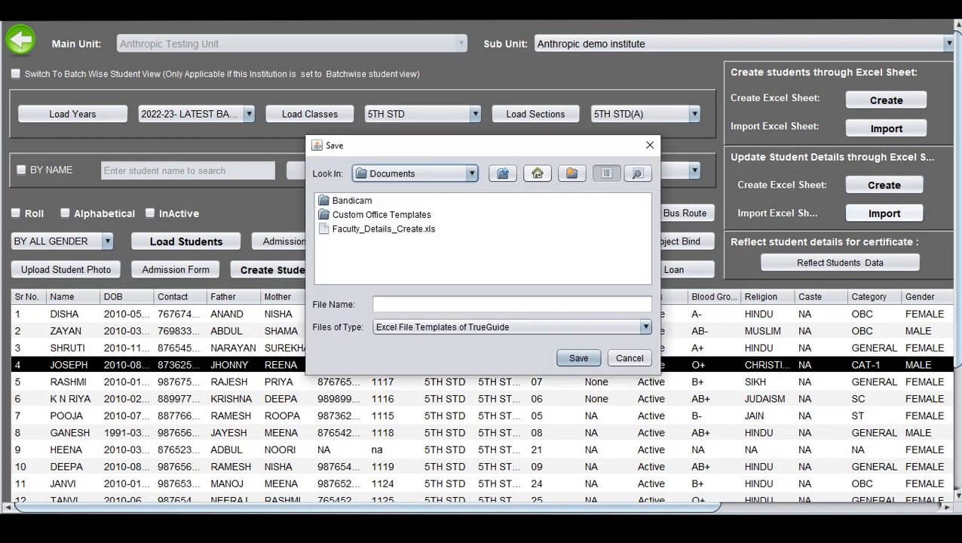
click(537, 174)
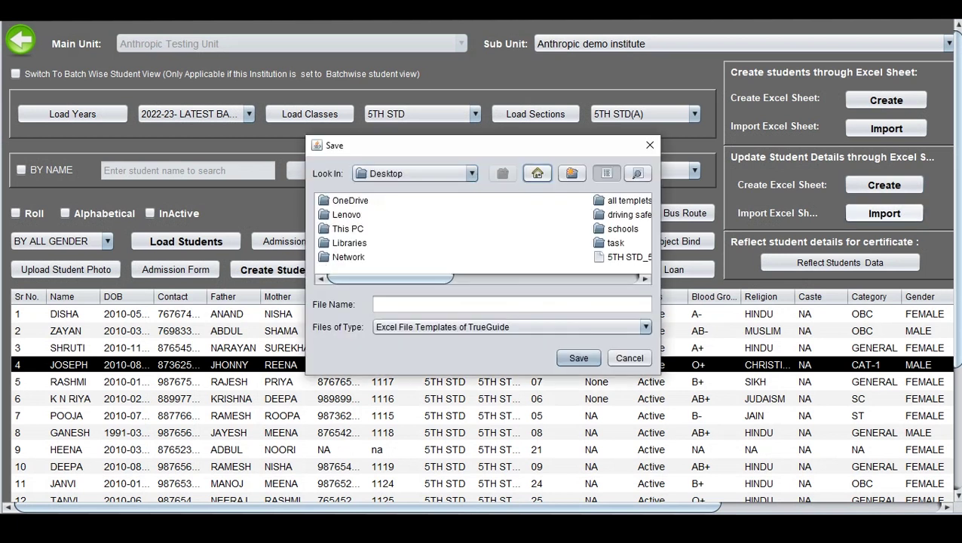
scroll(483, 234, down, 2)
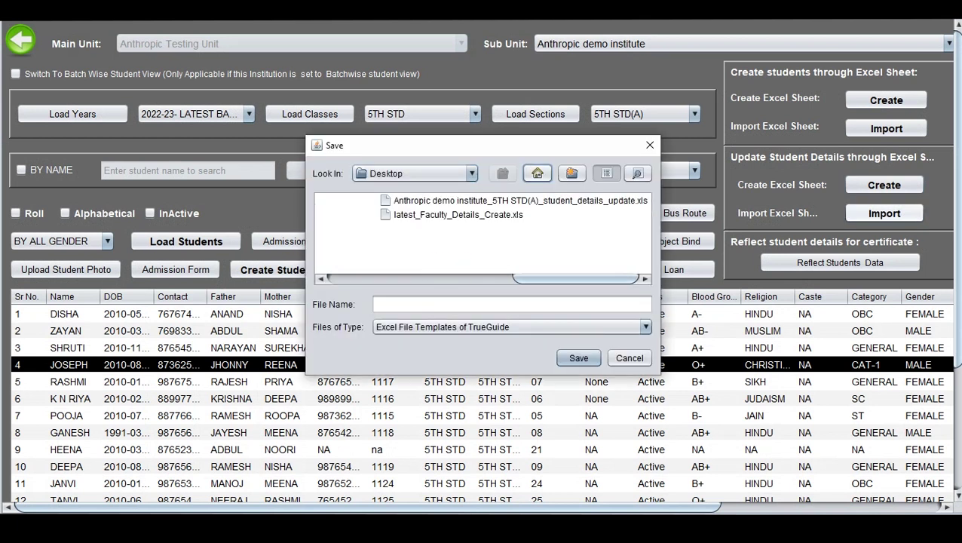
double_click(521, 201)
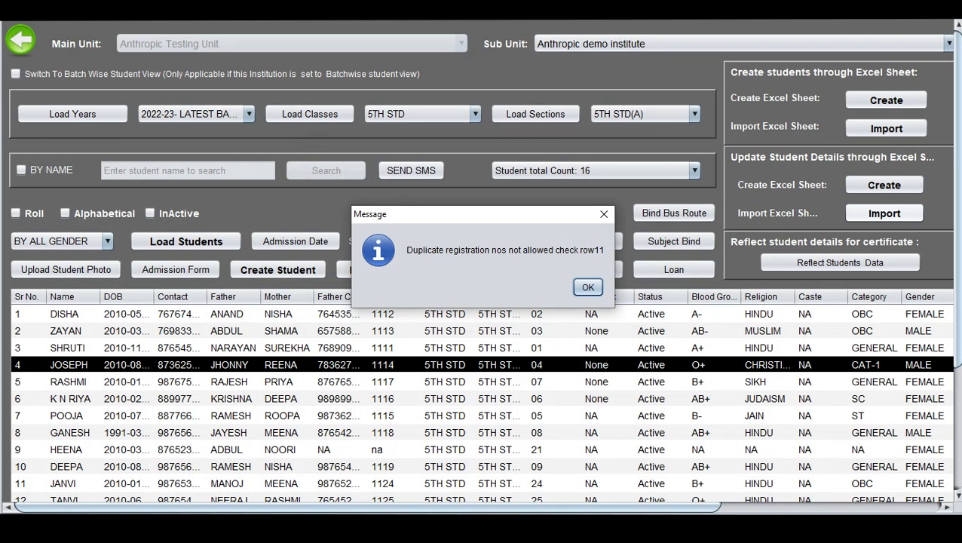
key(Return)
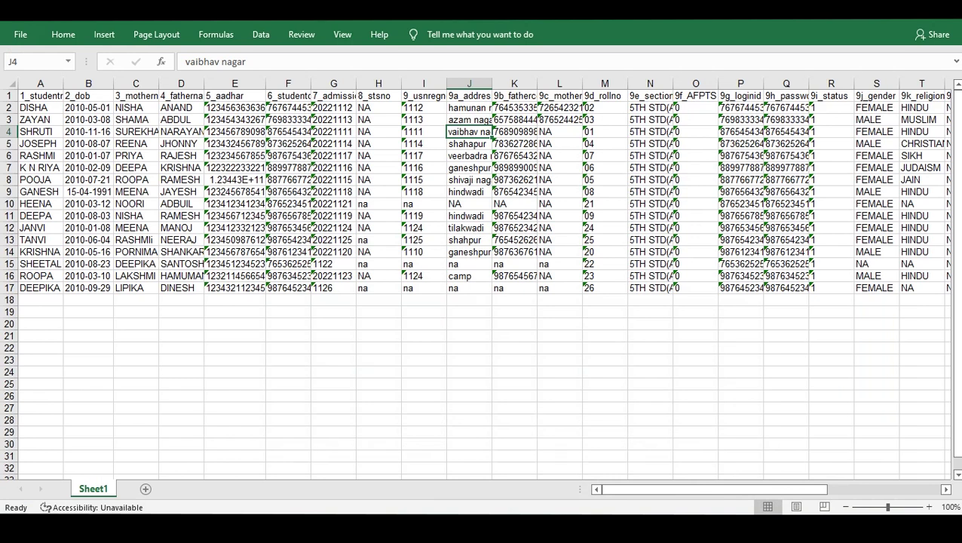
Re-enter registration number 1112 in cell I2.
key(Left)
key(Up)
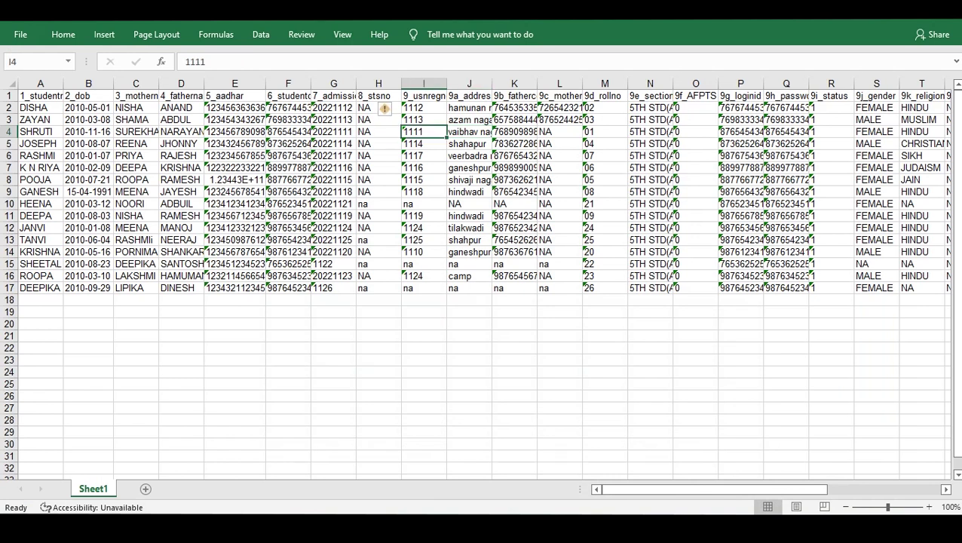
key(Up)
key(F2)
key(Return)
key(Down)
key(Down)
key(Down)
key(Down)
key(Down)
key(Down)
key(Down)
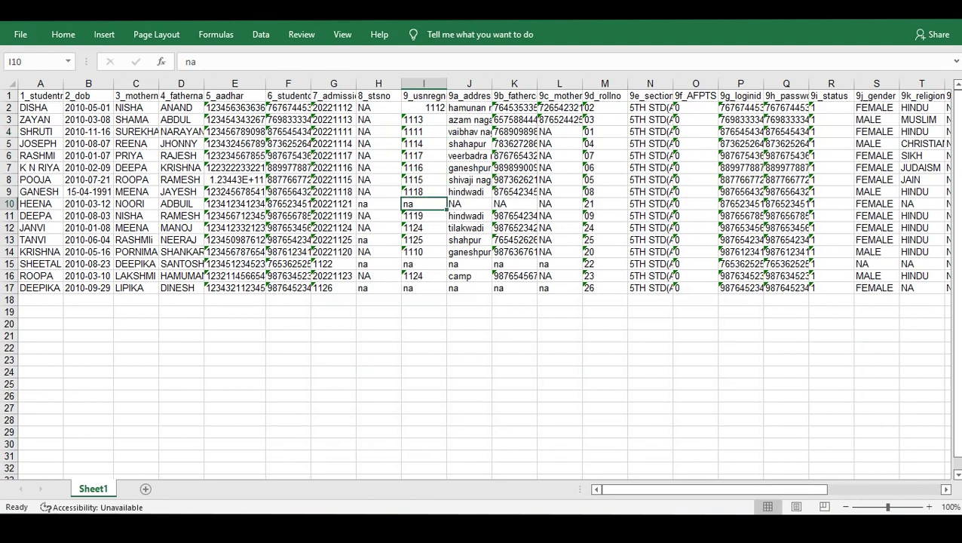
Change the duplicate registration number in I16 from 1124 to 1126.
click(423, 228)
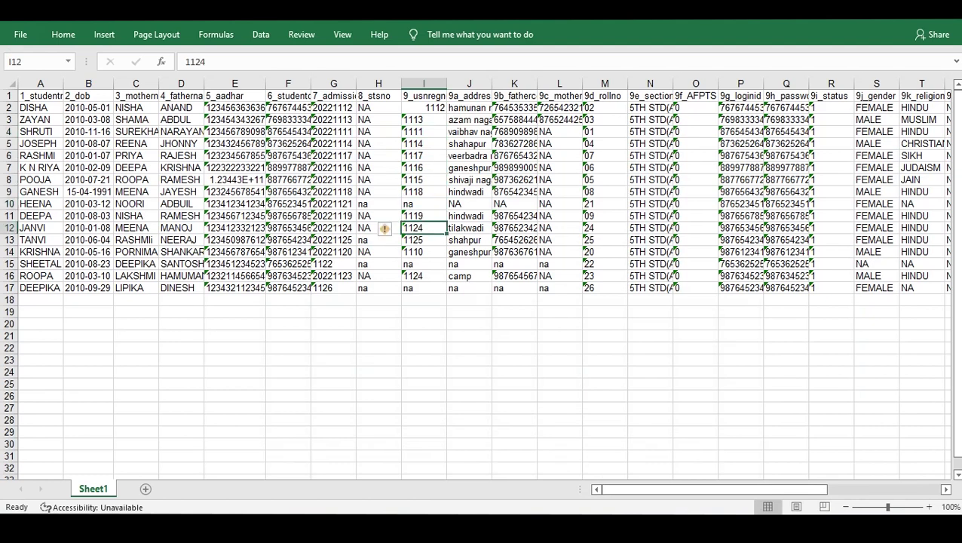
key(Down)
key(Down)
key(Down)
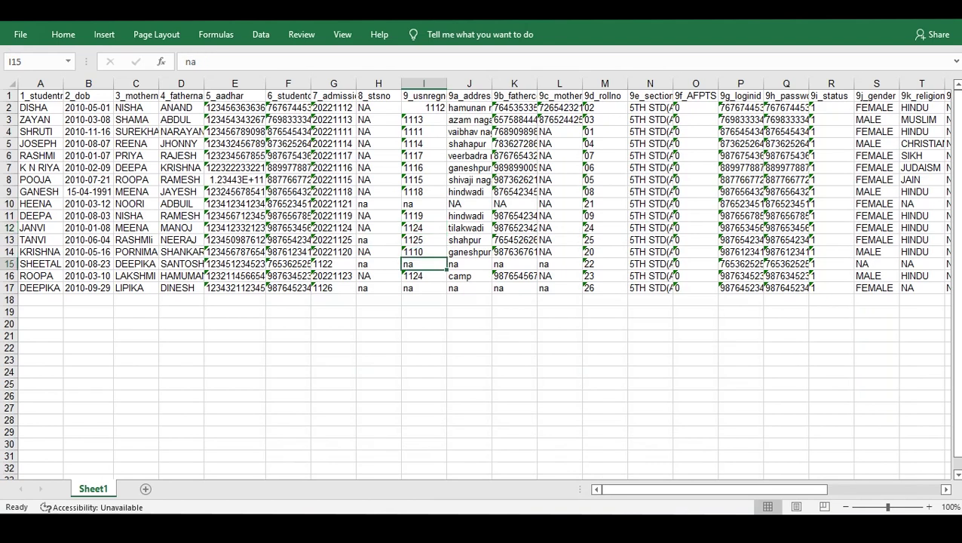
key(Down)
key(F2)
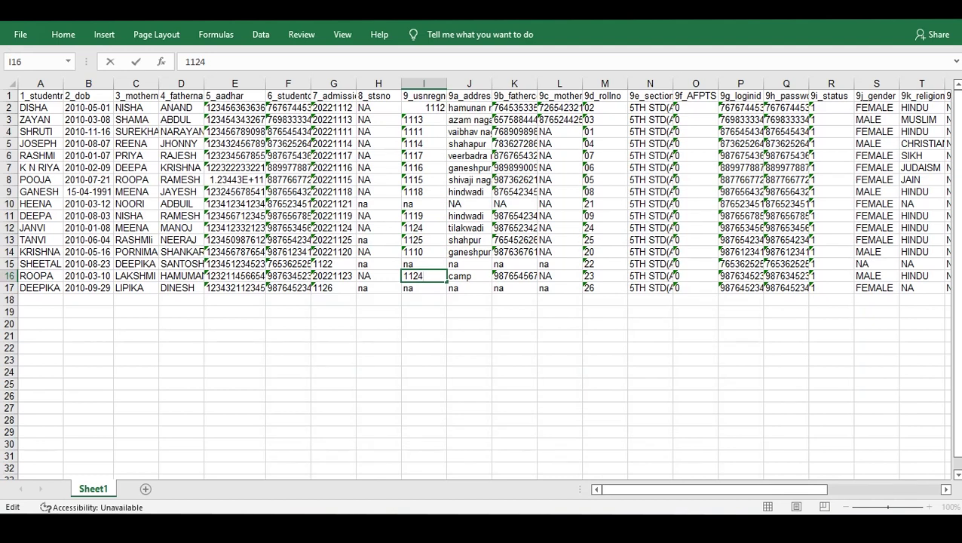
key(BackSpace)
text(6)
key(ctrl+Return)
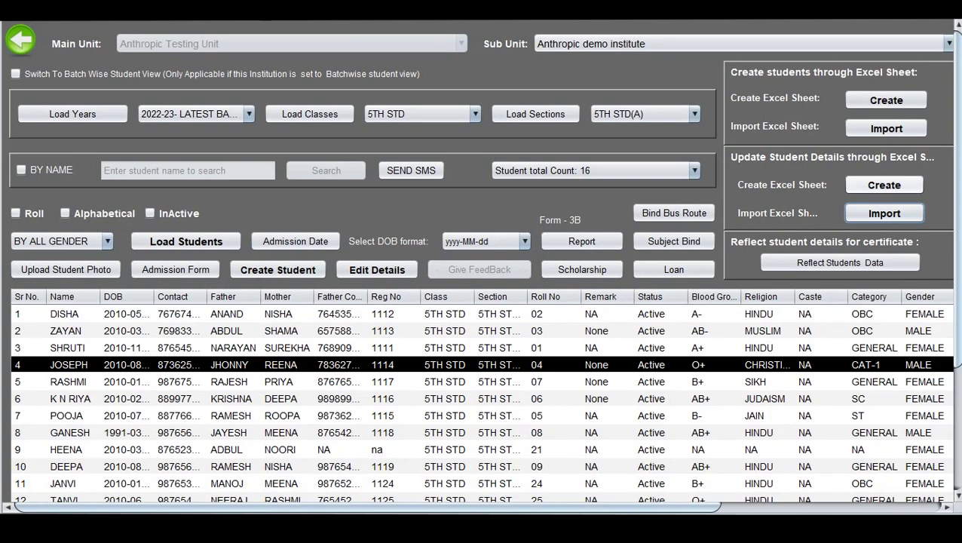
Import the corrected update .xls from the Desktop, closing the empty ins_err log and confirming success.
click(884, 213)
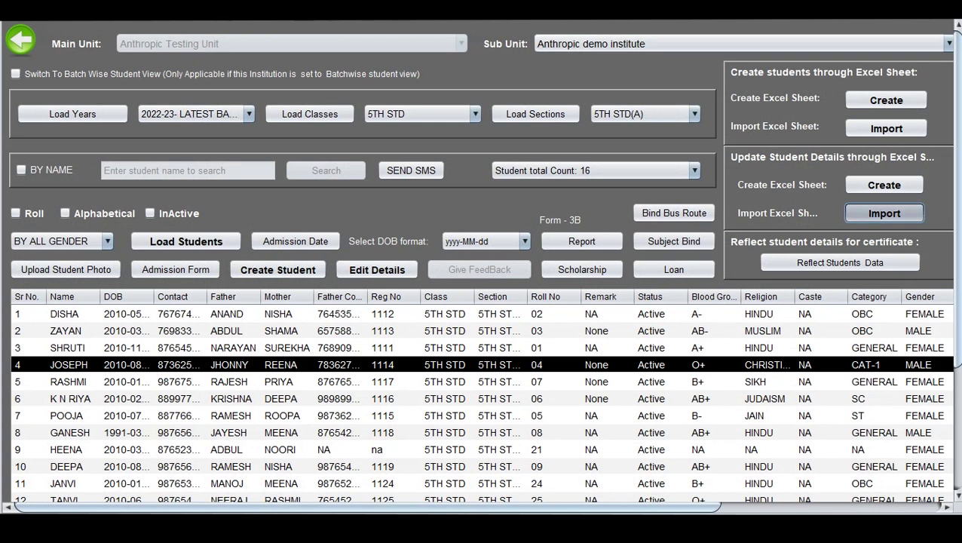
click(536, 173)
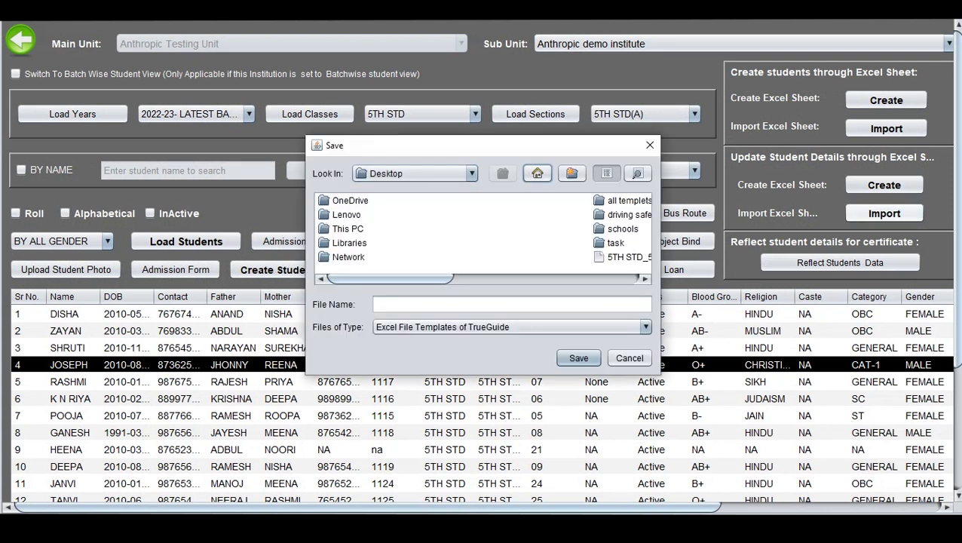
click(645, 279)
click(626, 200)
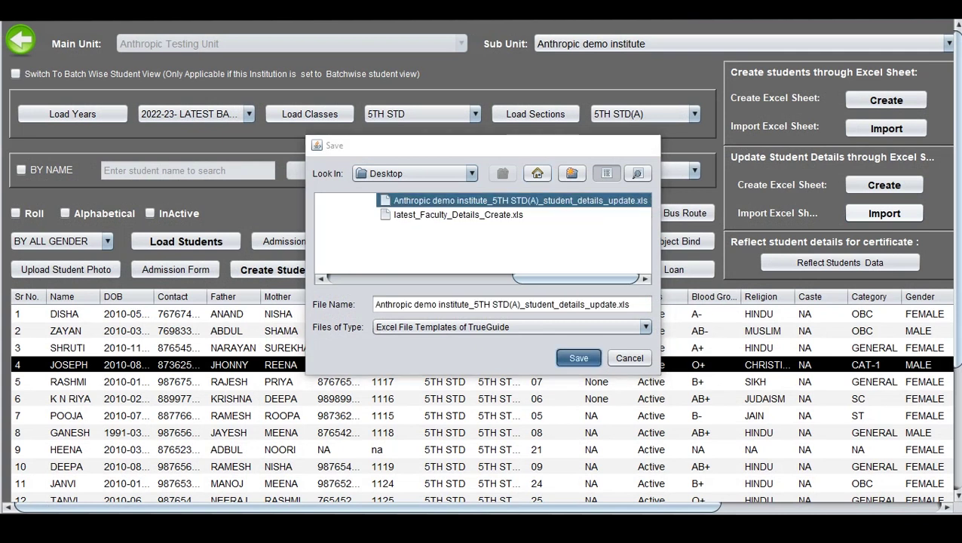
key(Return)
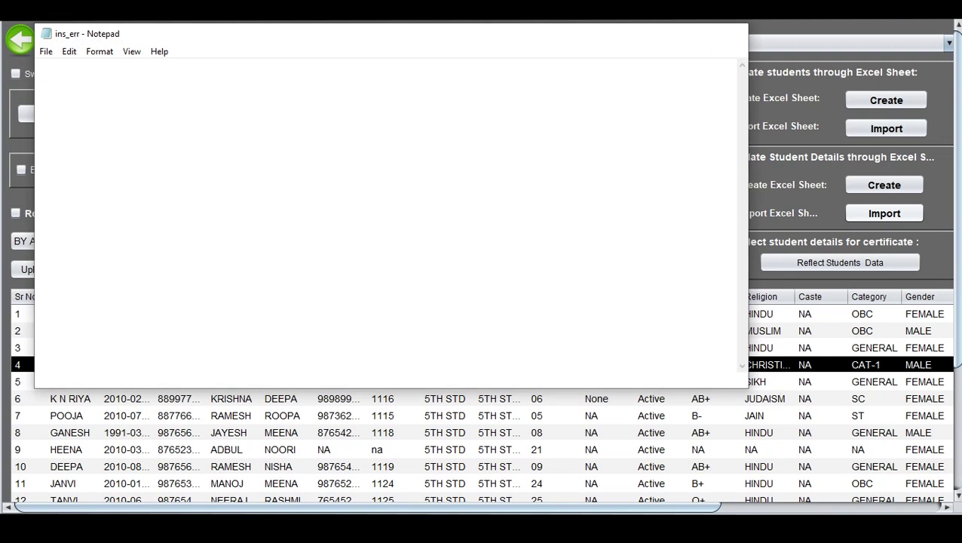
click(731, 34)
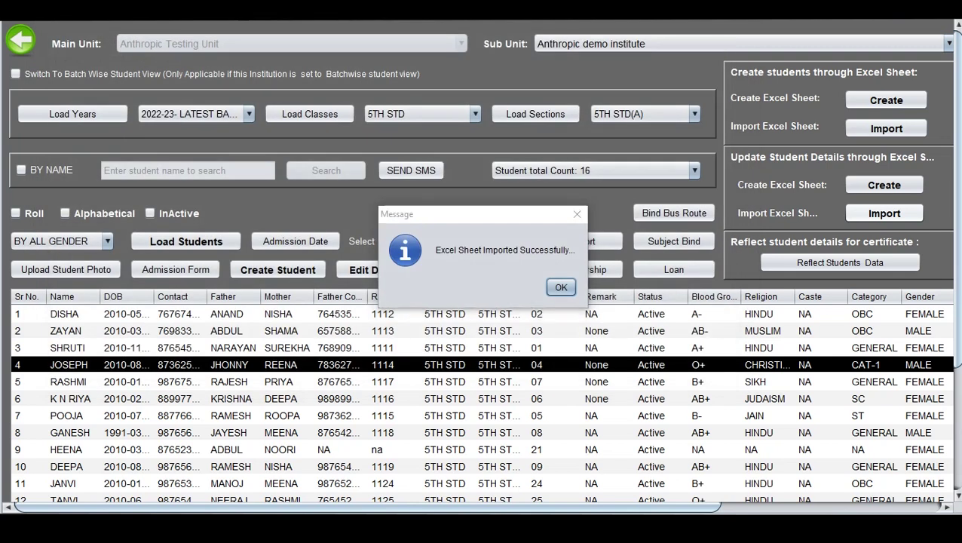
click(561, 287)
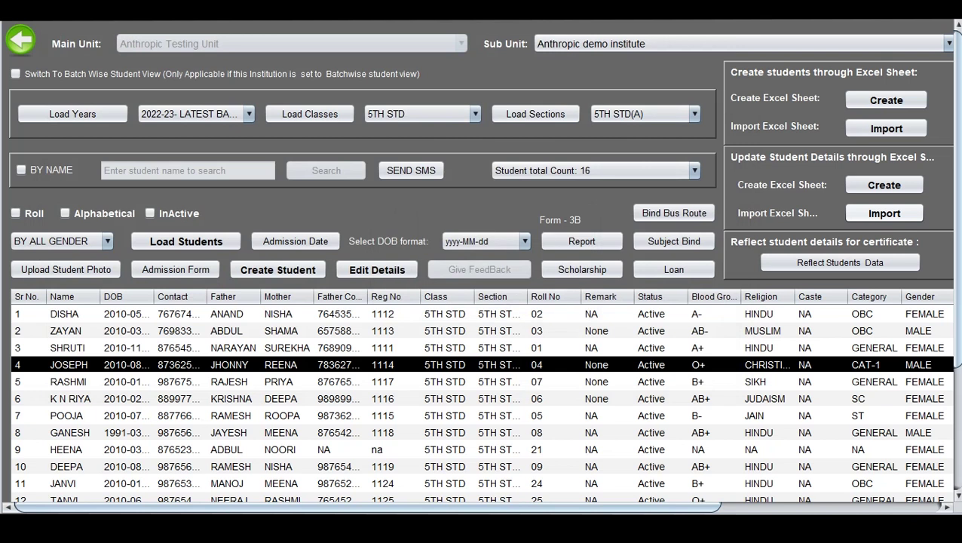
scroll(573, 287, down, 5)
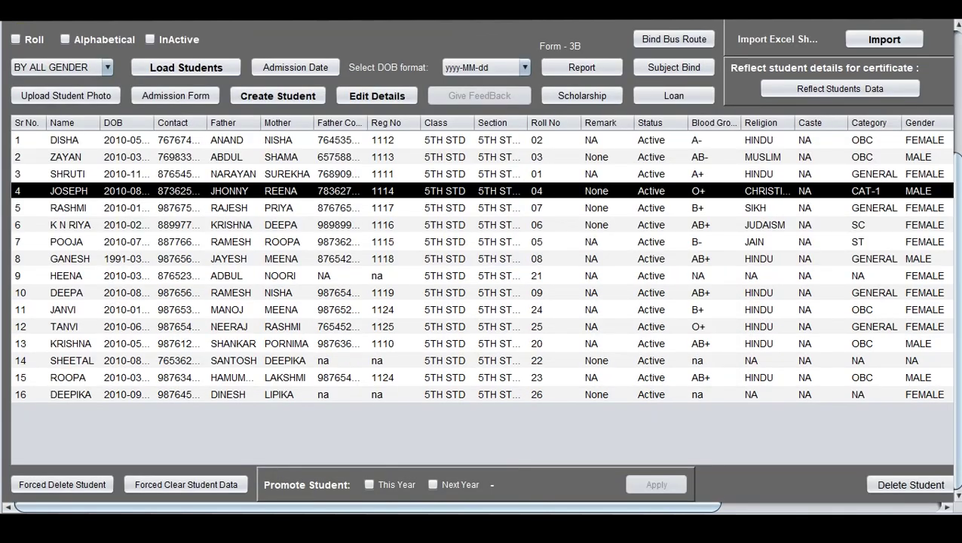
Load the 5TH STD(A) students and review all 16 entries, including registration number 1126.
scroll(483, 264, up, 5)
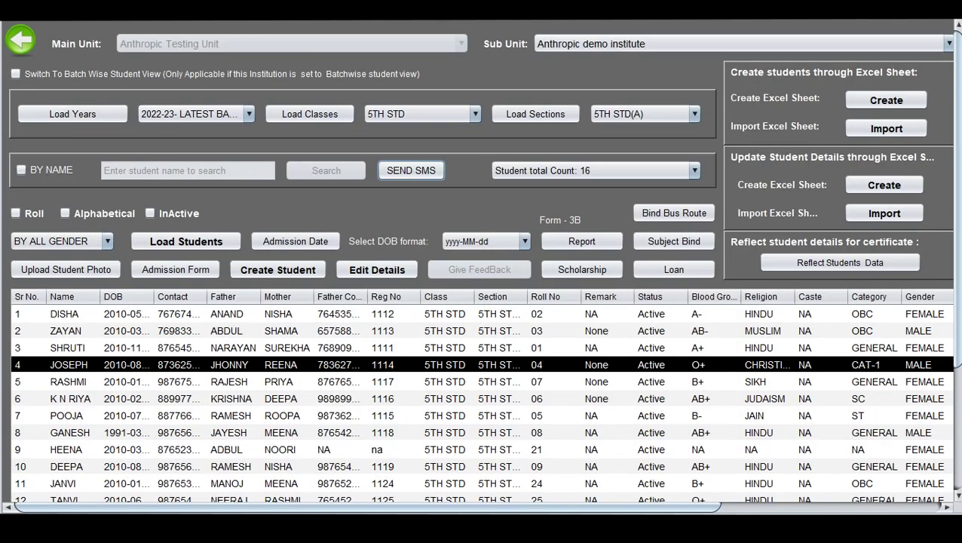
click(186, 241)
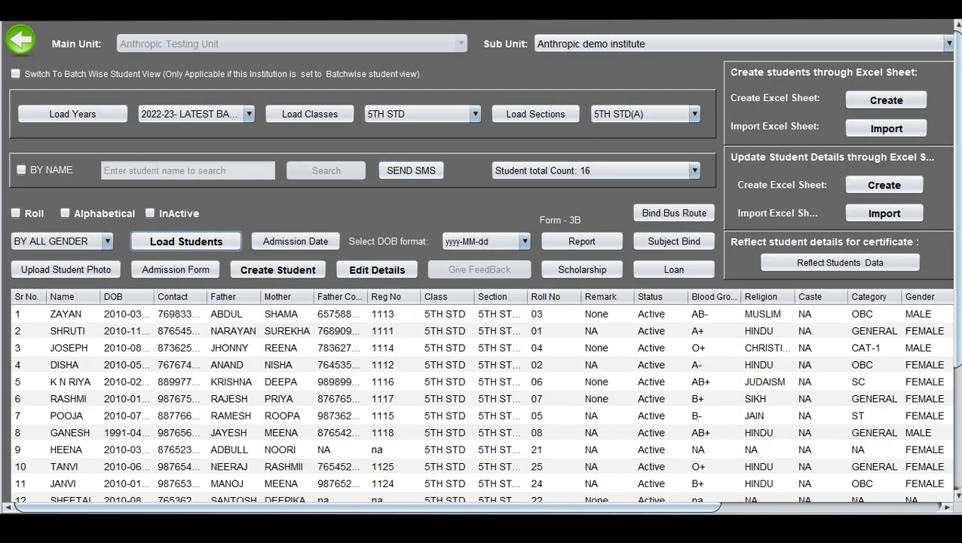
scroll(483, 264, down, 1)
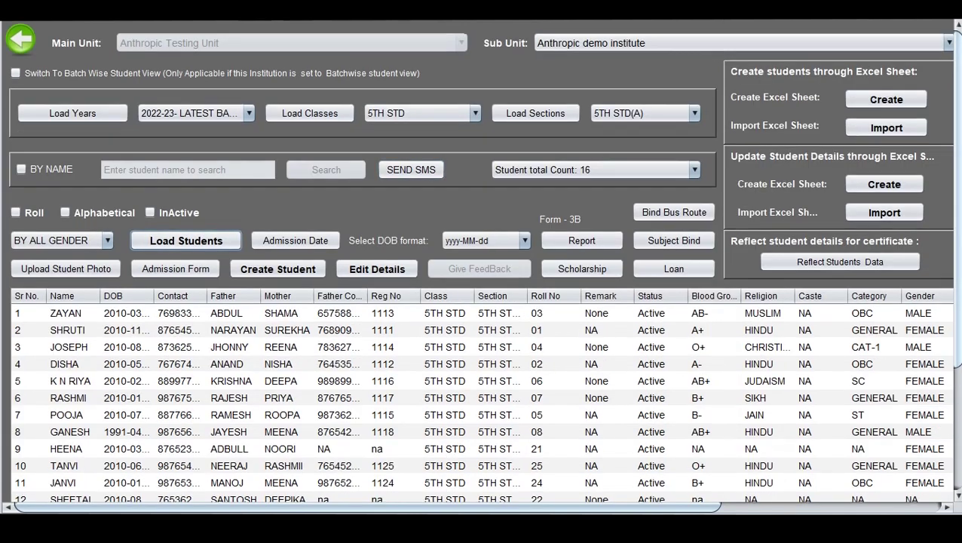
scroll(483, 264, down, 5)
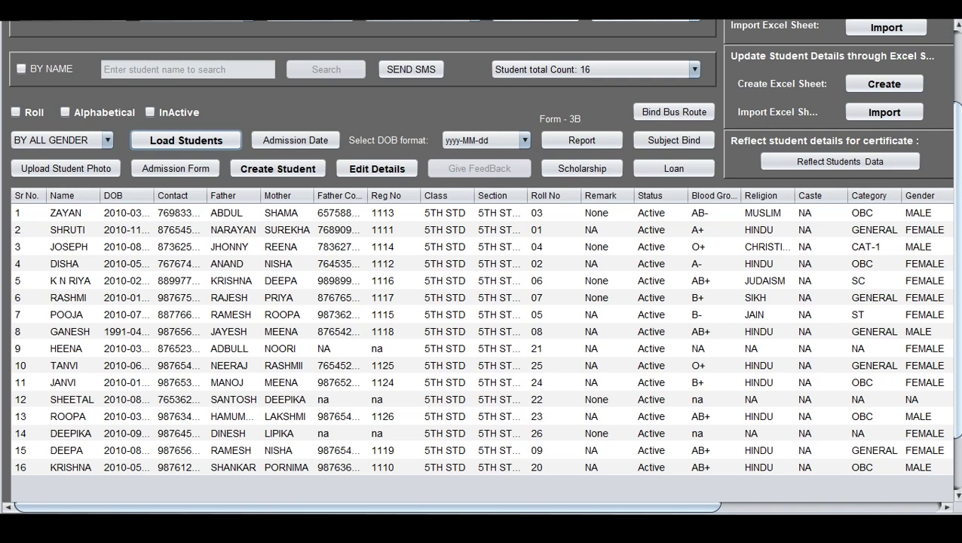
scroll(483, 264, up, 3)
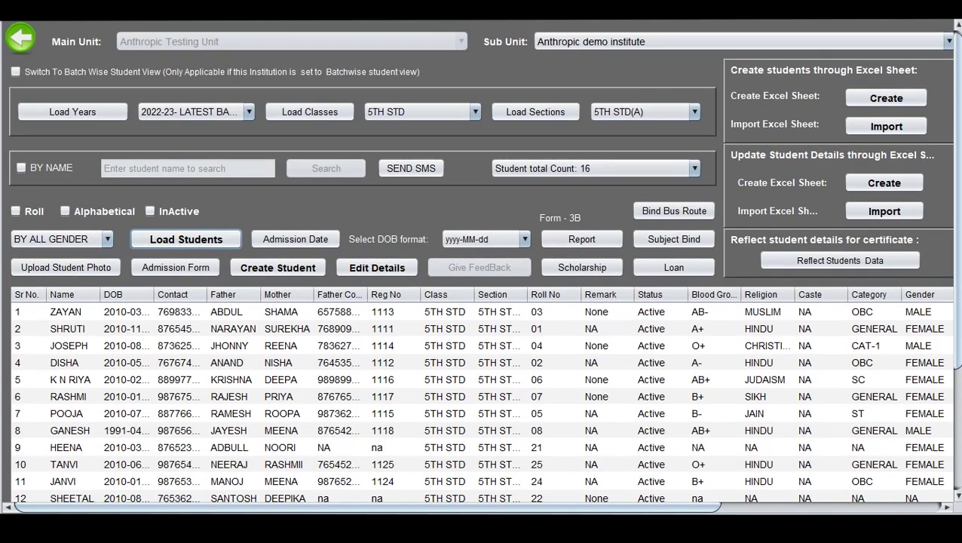
scroll(483, 302, down, 5)
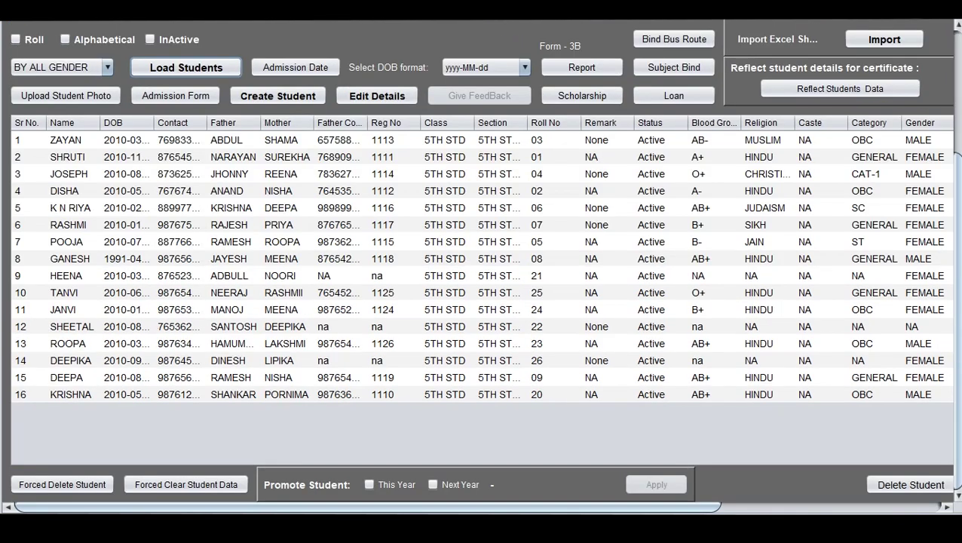